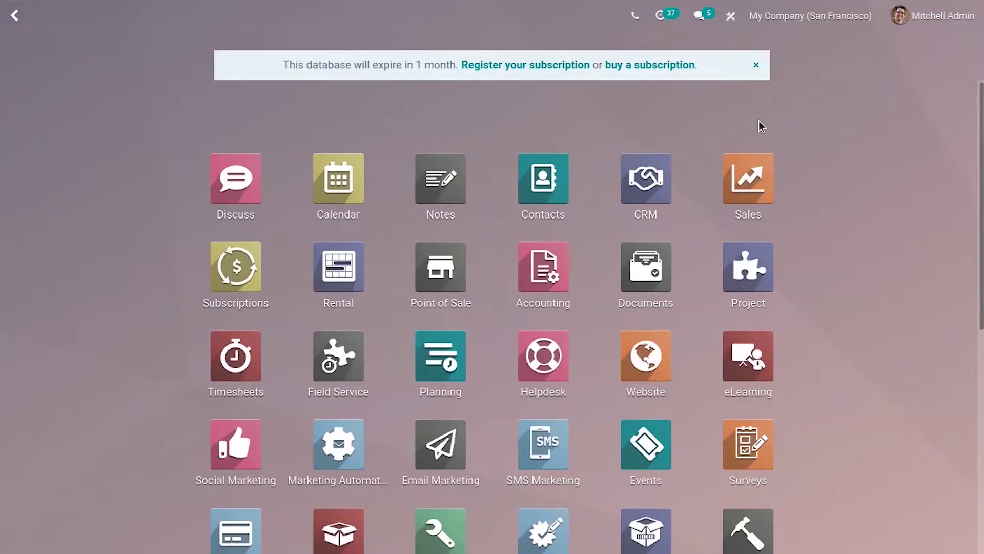
Open Inventory Adjustments and open the DESK0004 line twice without changing it
left_click(333, 523)
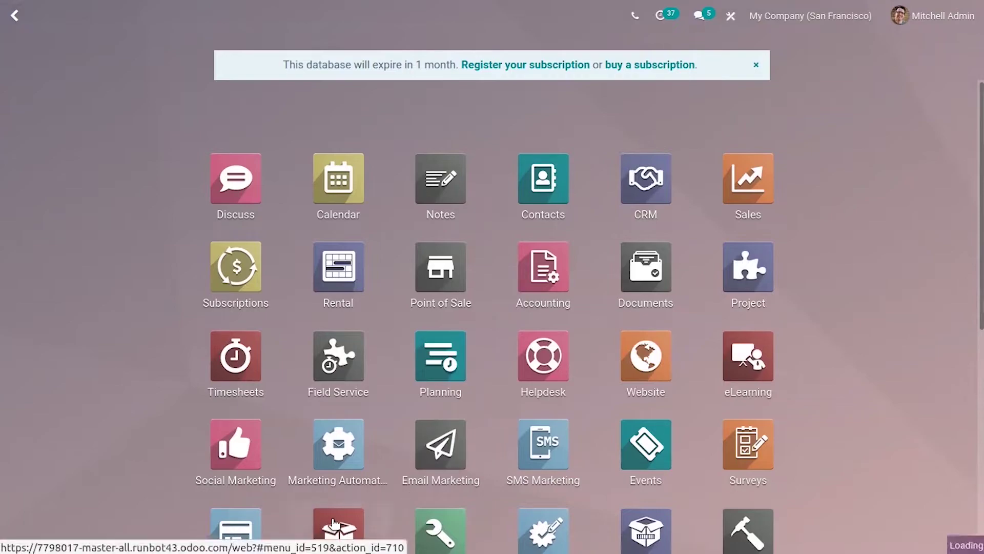
left_click(215, 19)
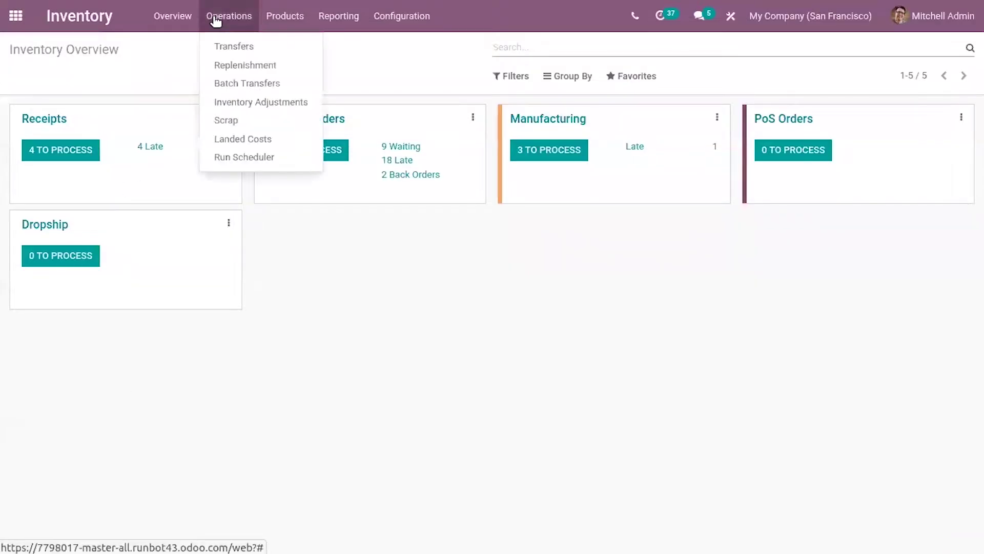
left_click(263, 102)
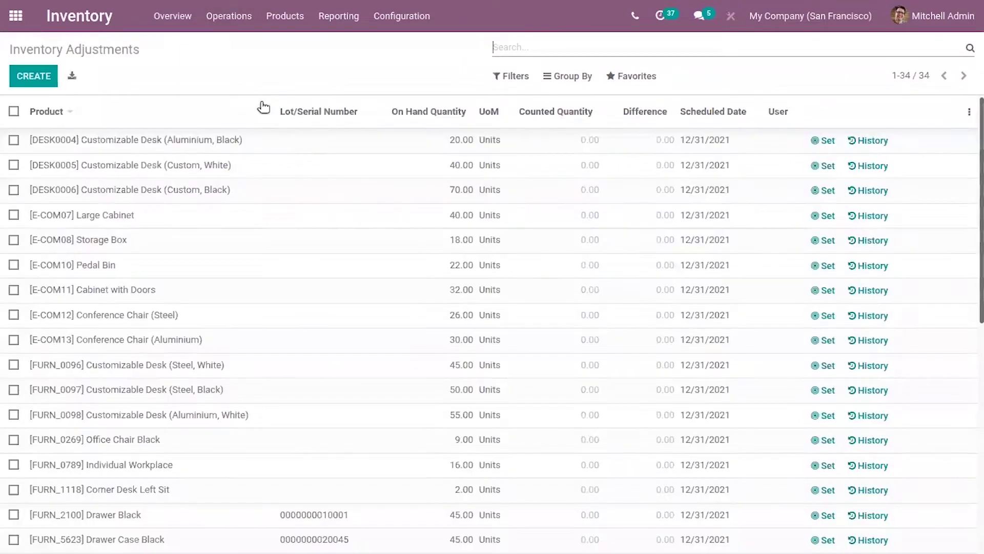
mouse_move(981, 210)
left_mouse_down()
mouse_move(981, 440)
mouse_move(981, 210)
left_mouse_up()
left_click(462, 143)
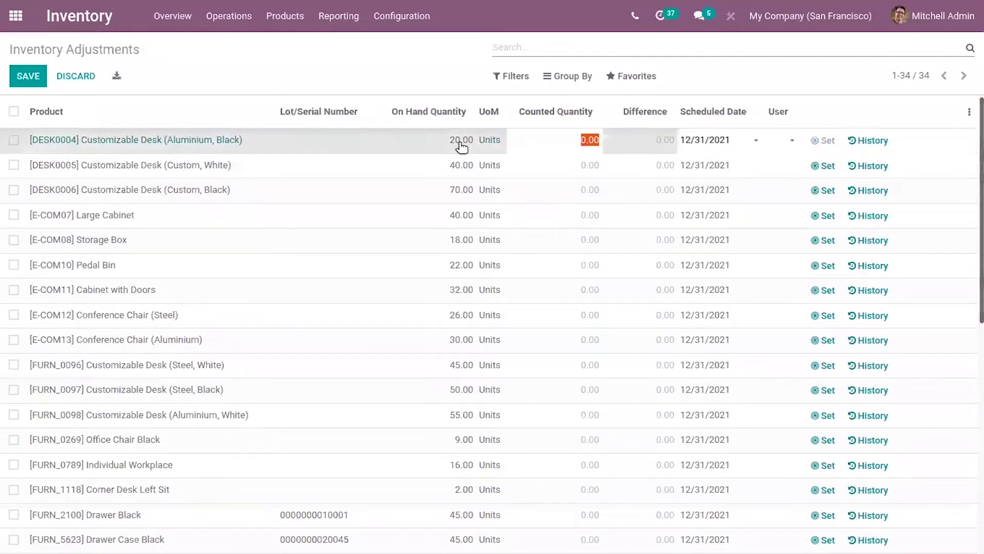
left_click(716, 83)
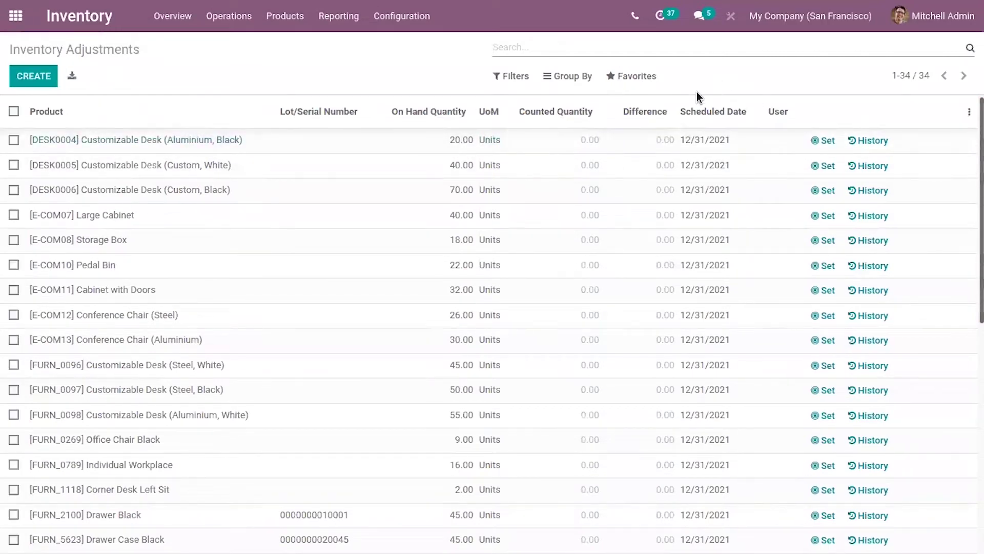
left_click(451, 146)
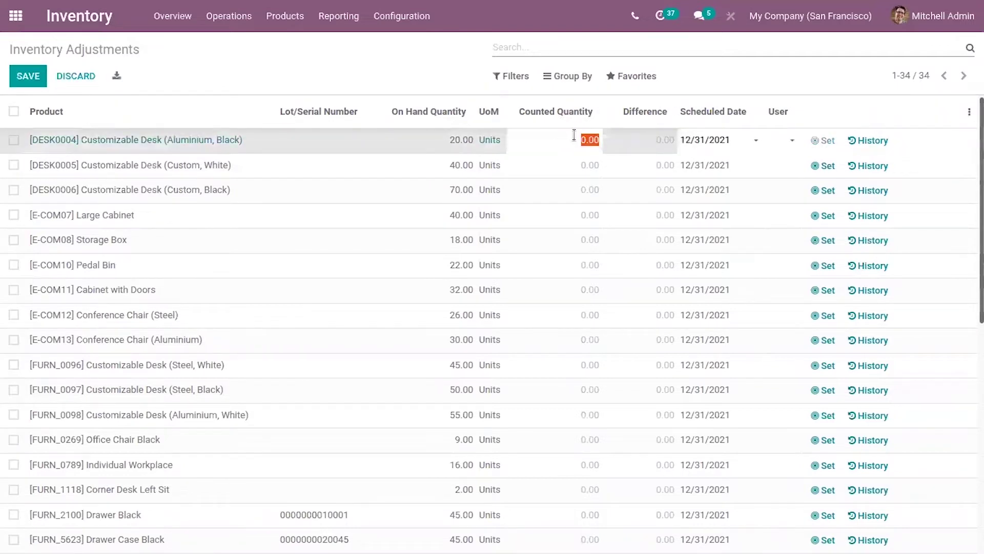
left_click(822, 167)
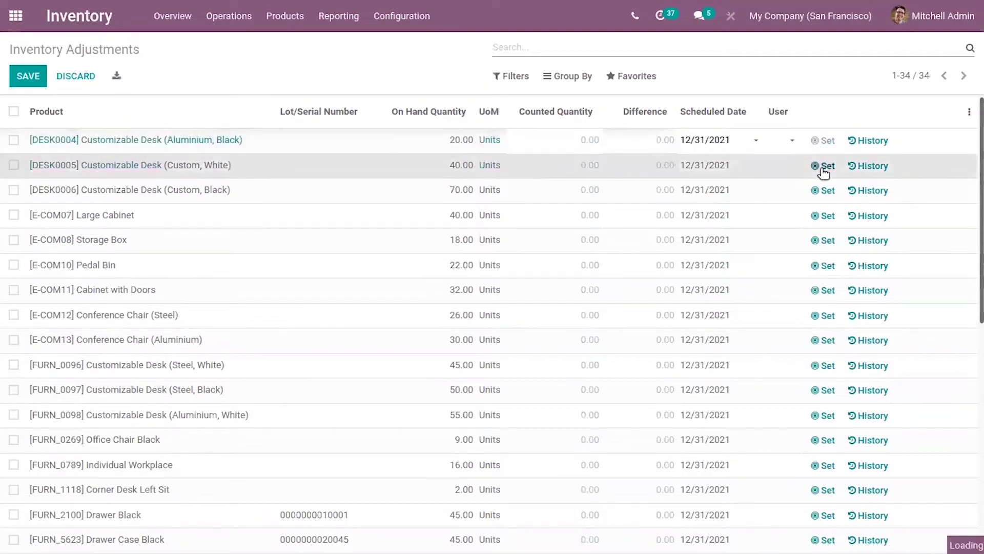
Set DESK0005's counted quantity to 30 and apply it
left_click(582, 169)
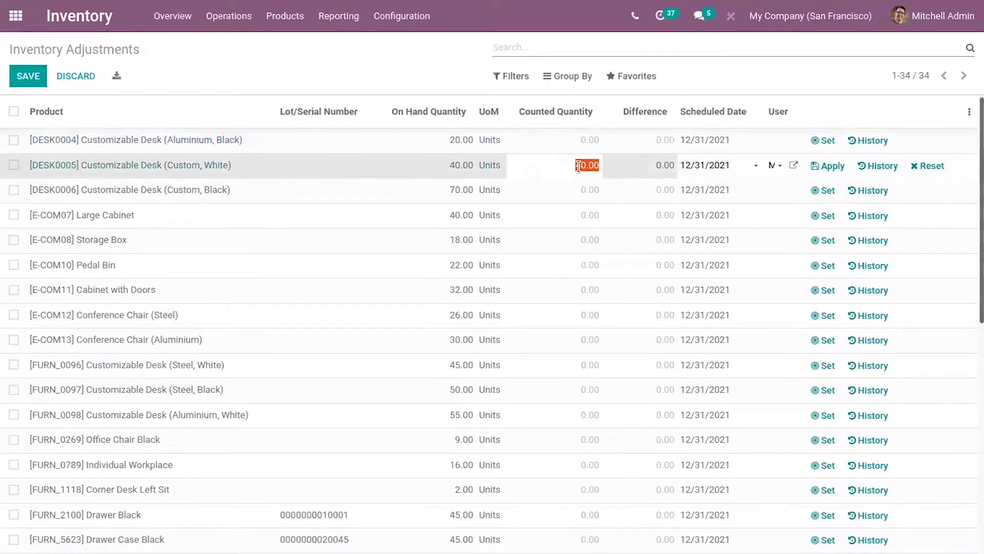
type("30")
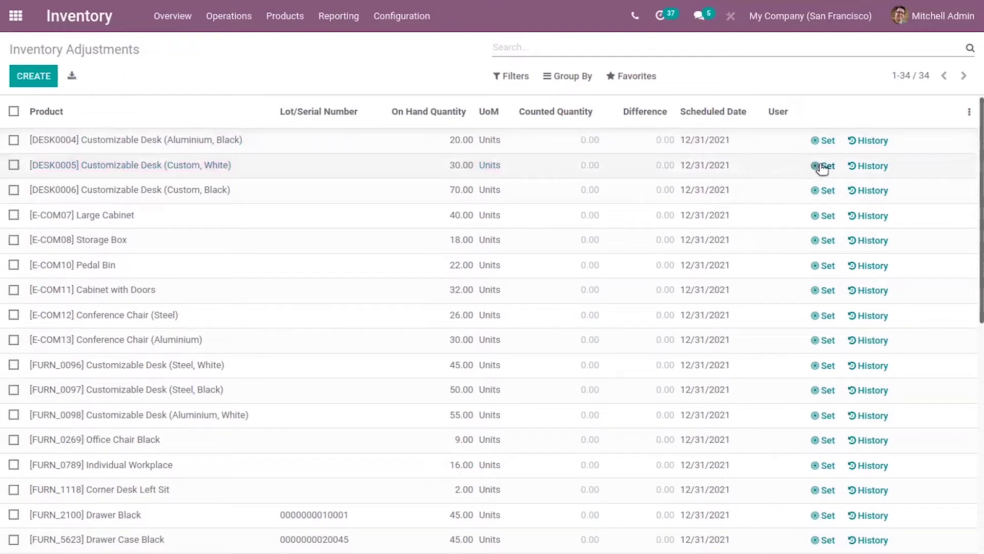
left_click(821, 166)
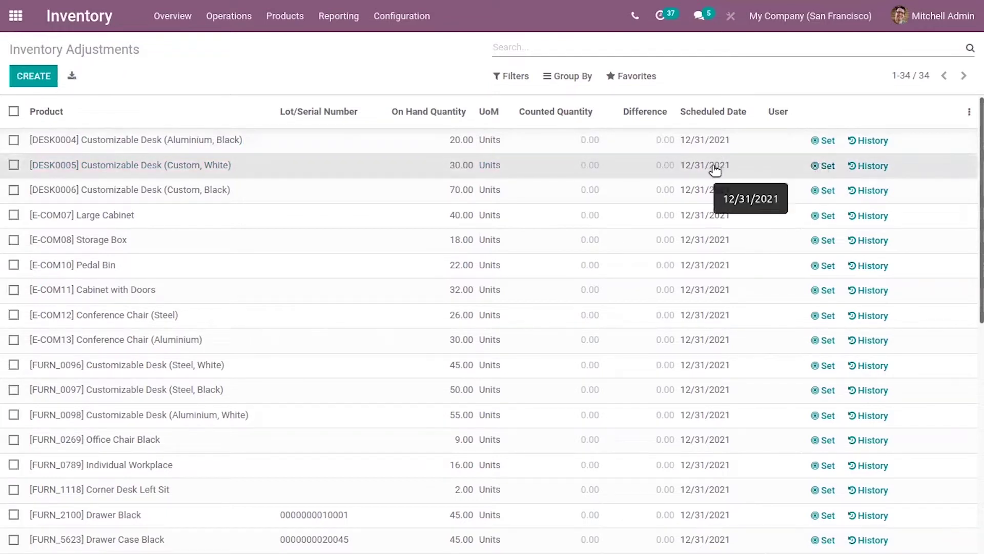
left_click(822, 167)
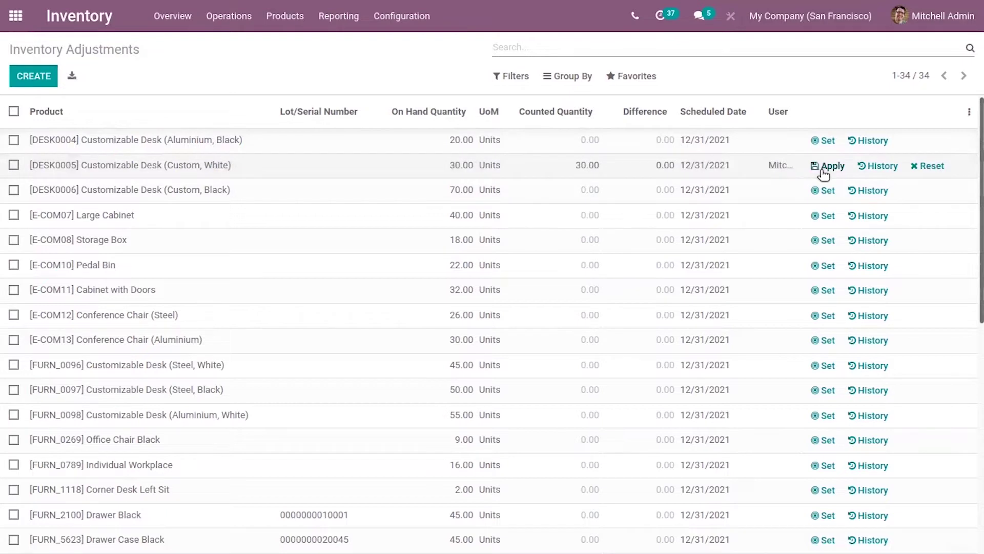
Reschedule DESK0005's count to 12/15/2021, then reset its counted quantity
left_click(726, 169)
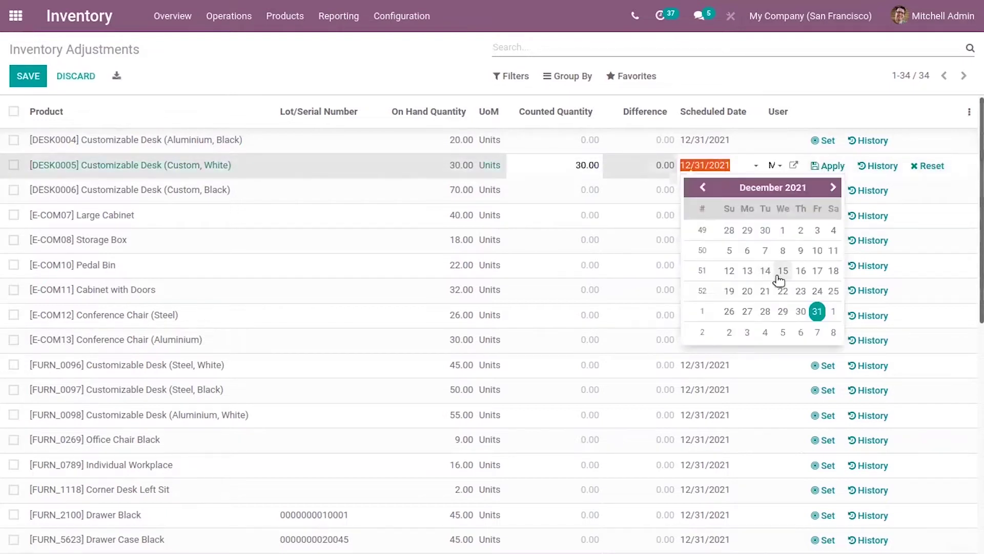
left_click(774, 273)
left_click(719, 166)
left_click(816, 108)
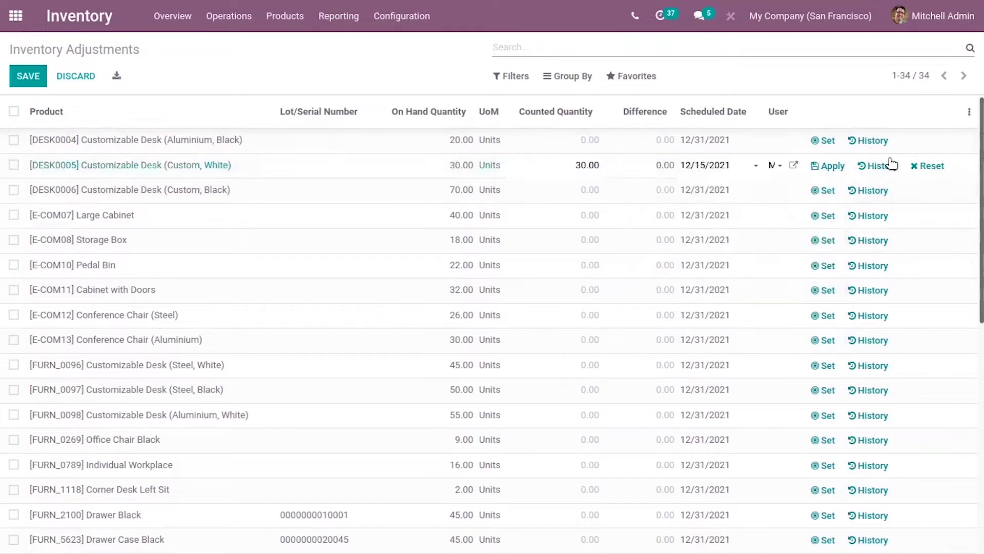
left_click(917, 165)
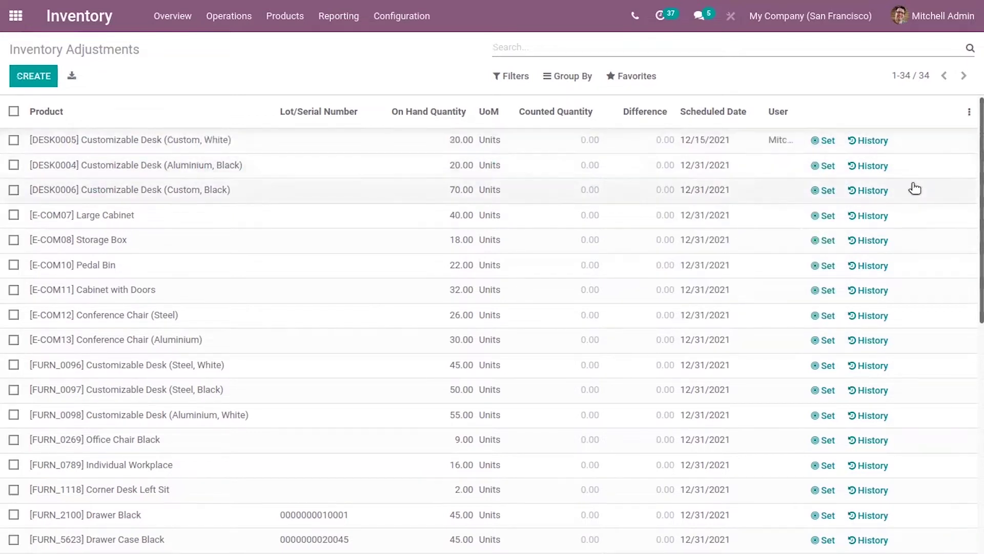
Review DESK0004's move history and its 11:11:56 quantity update, then return to Inventory Adjustments
left_click(867, 166)
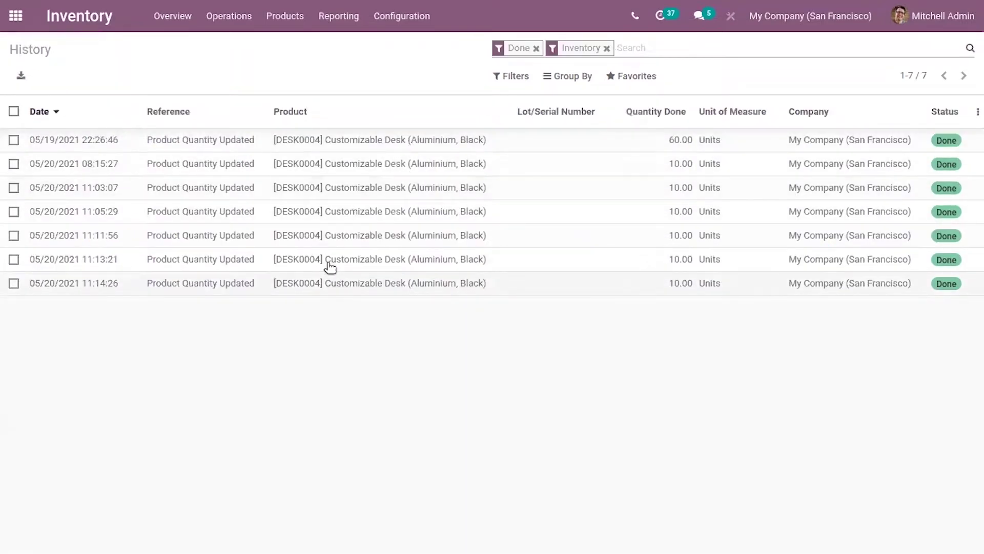
left_click(342, 228)
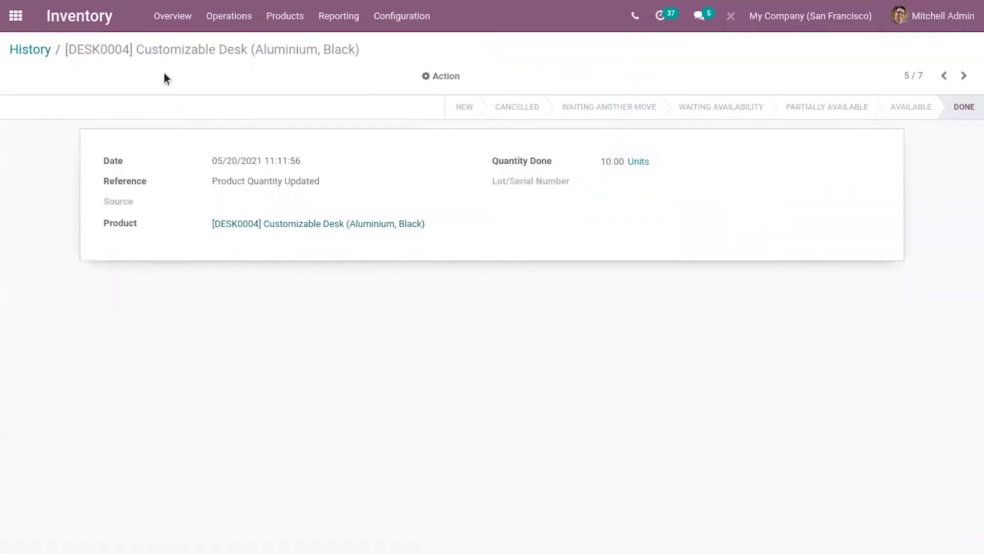
left_click(43, 54)
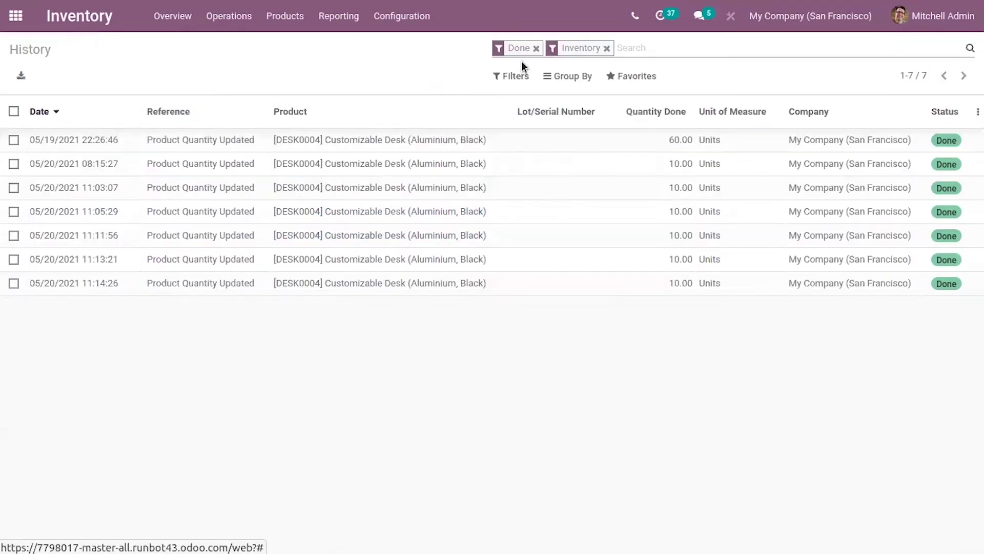
left_click(224, 10)
left_click(275, 100)
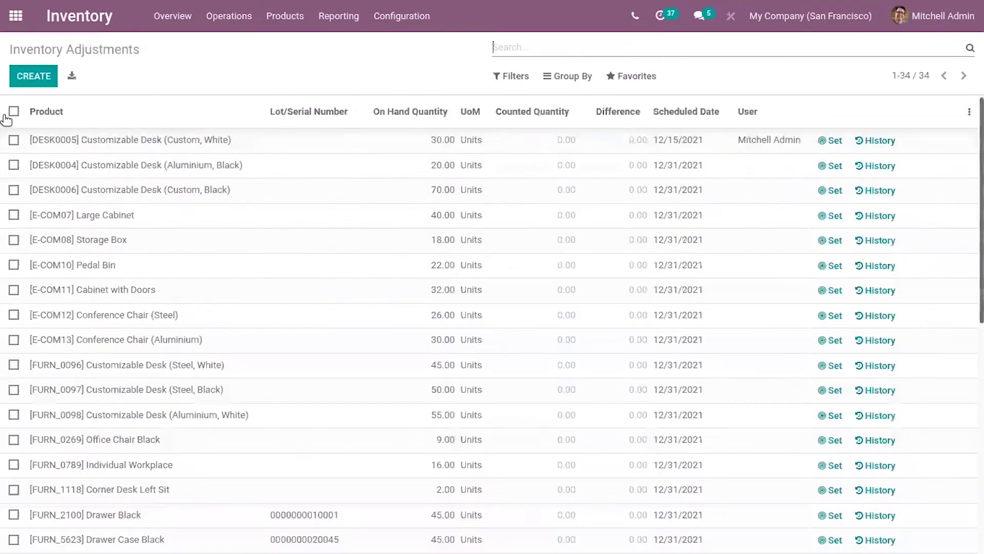
Add an [E-COM08] Storage Box line counting 20, save it, and dismiss the existing-record notice
left_click(34, 75)
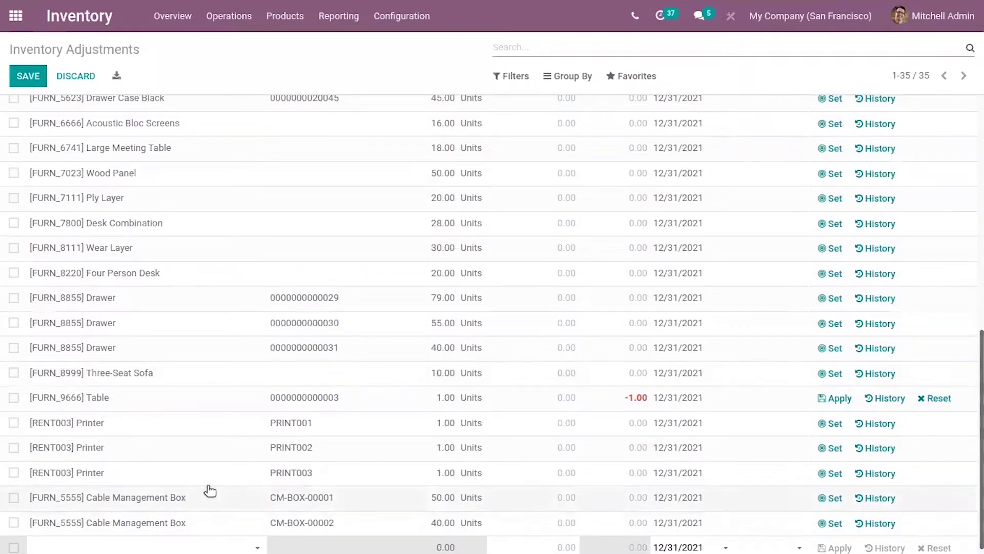
left_click(258, 546)
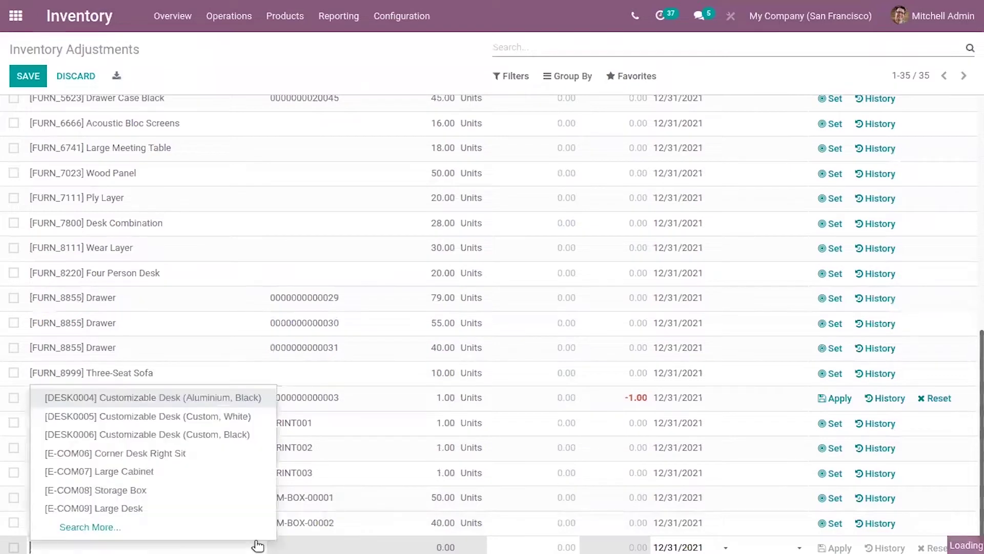
left_click(144, 491)
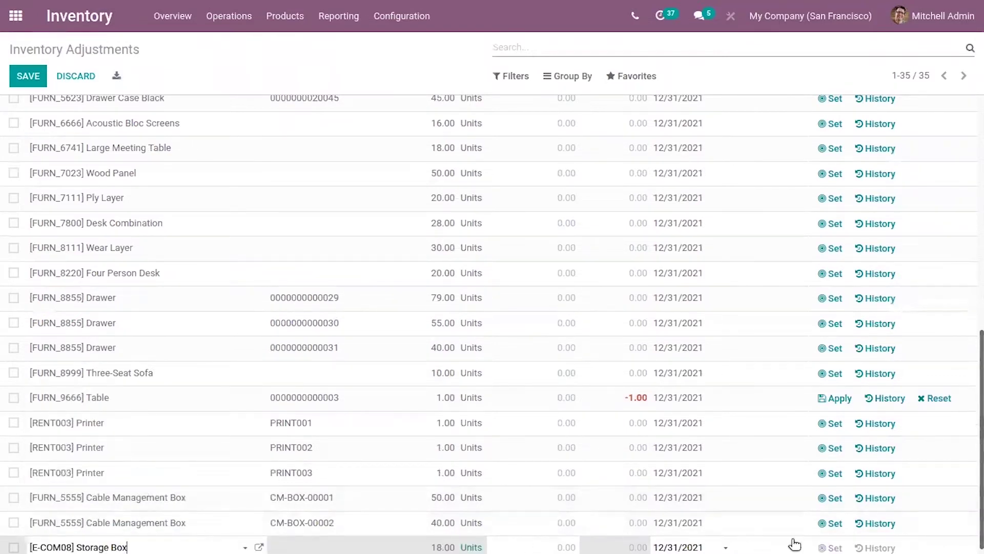
left_click(540, 545)
type("20")
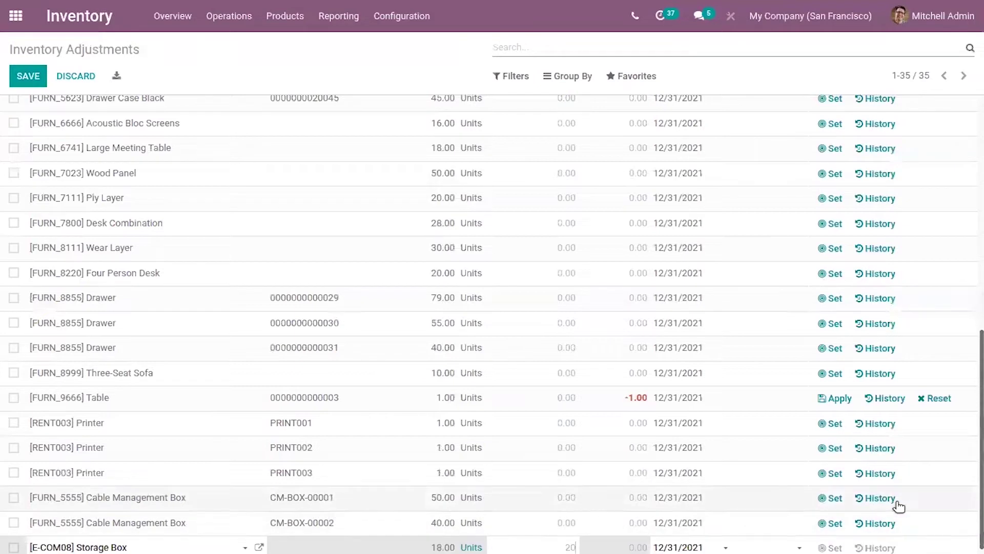
left_click(27, 76)
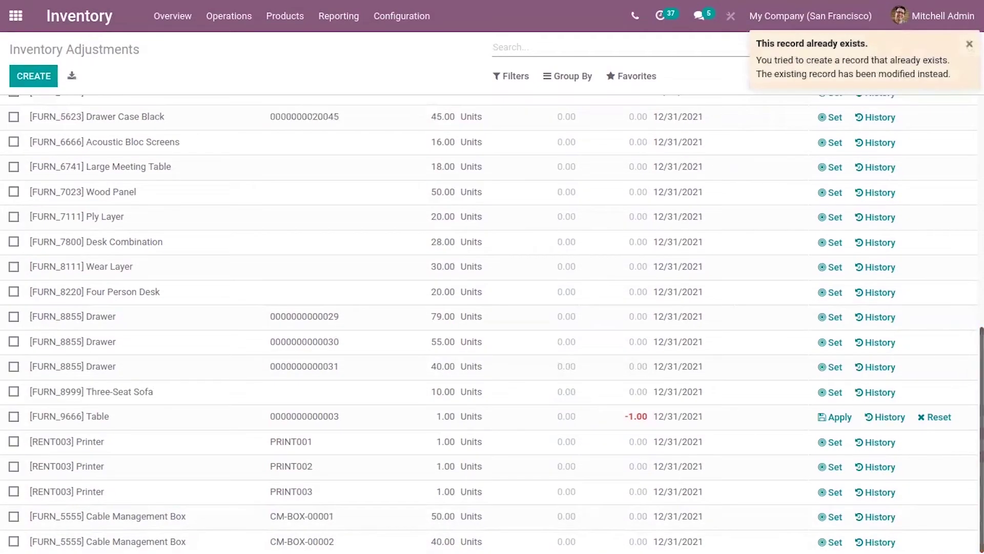
scroll(837, 104, "up", 8)
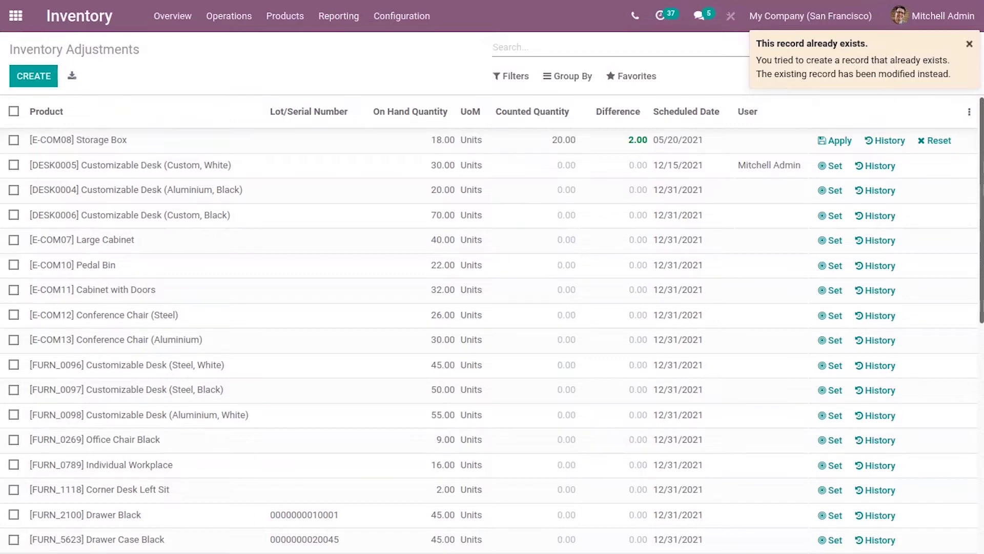
left_click(969, 43)
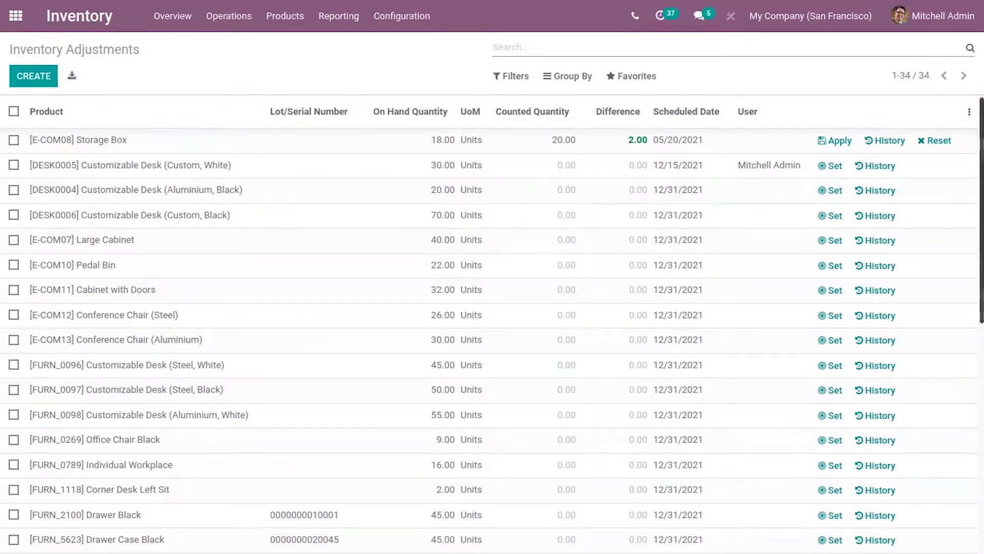
scroll(492, 323, "down", 3)
scroll(492, 323, "up", 3)
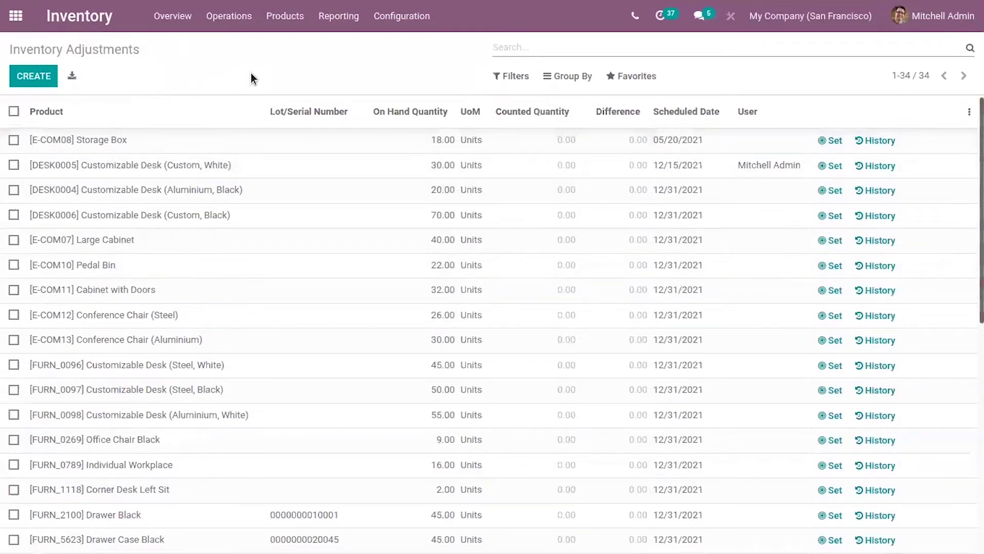
Select Club Sandwich, Coca-Cola and Conference Chair in the Products list view
left_click(296, 18)
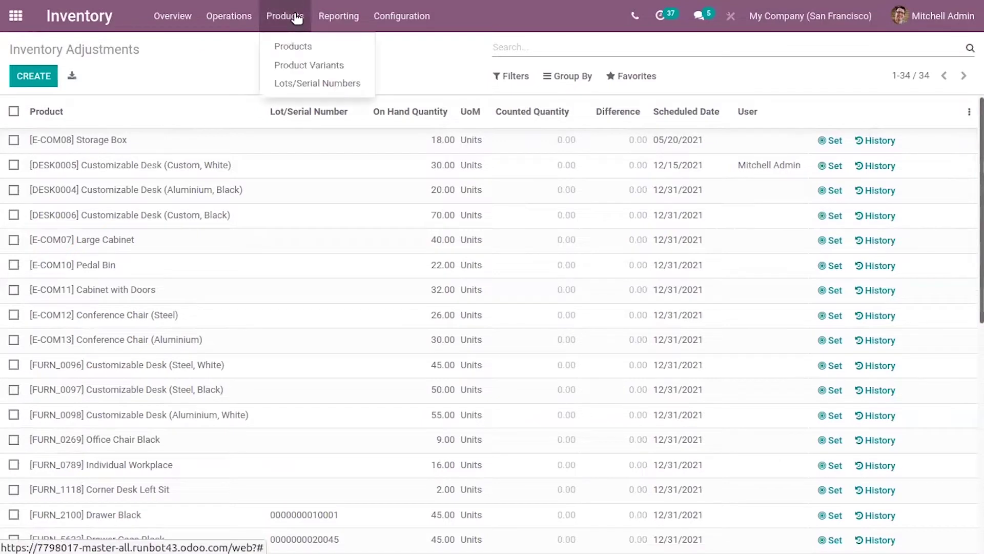
left_click(290, 45)
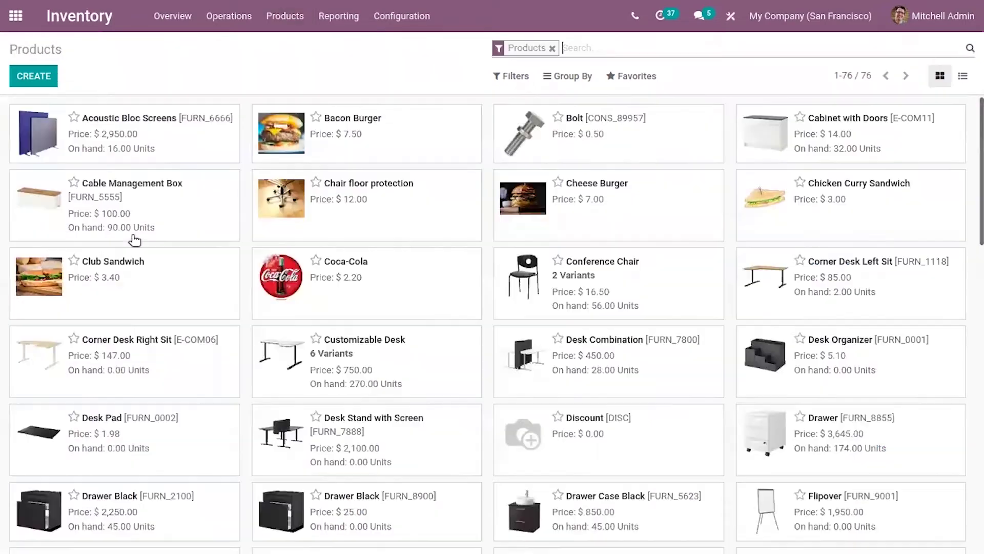
left_click(956, 80)
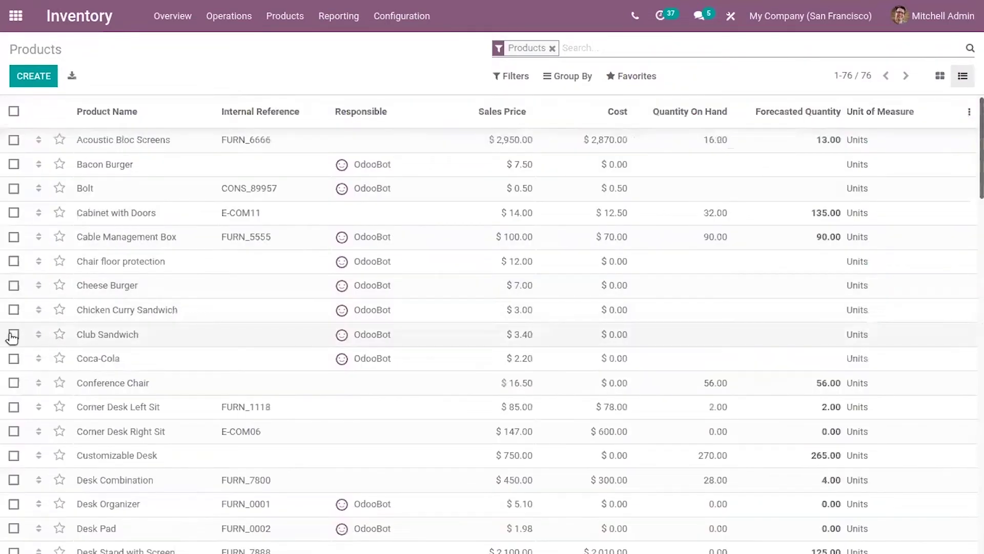
left_click(13, 335)
left_click(14, 358)
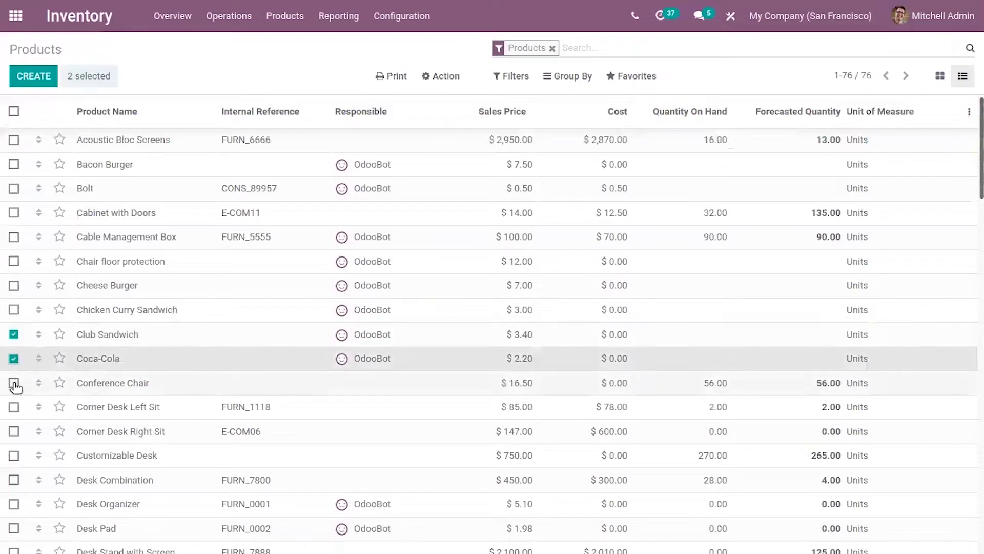
left_click(13, 383)
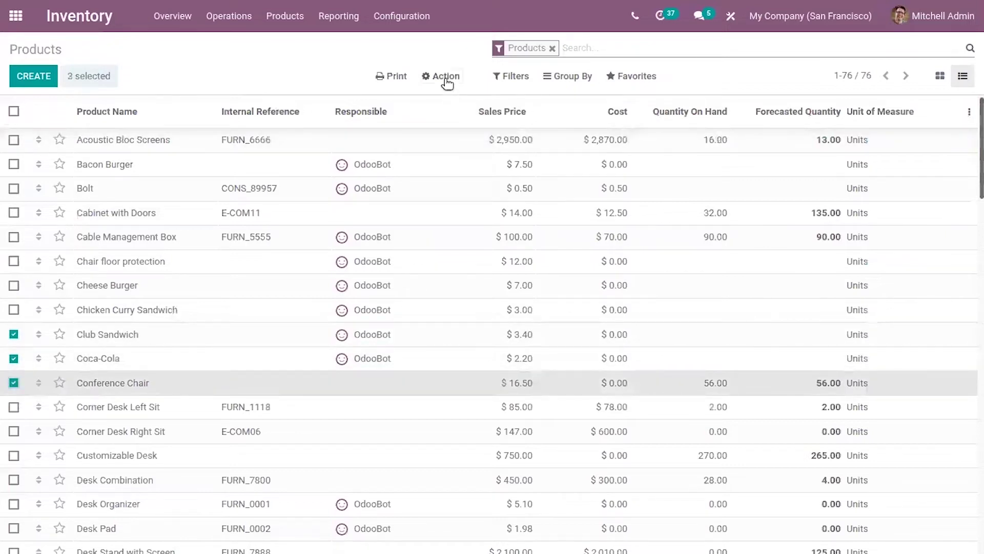
Export the three selected products to XLSX with External ID added, saving the file
left_click(445, 77)
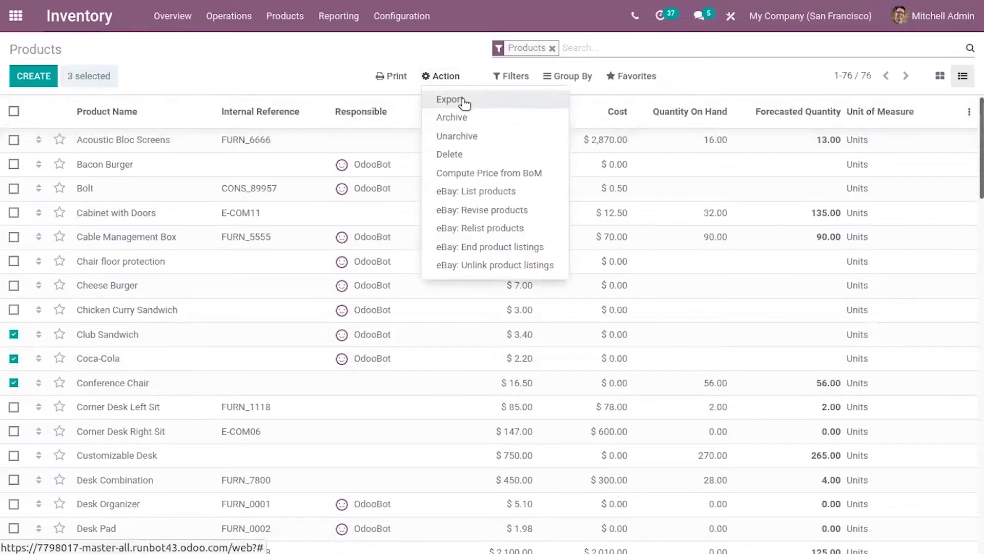
left_click(450, 99)
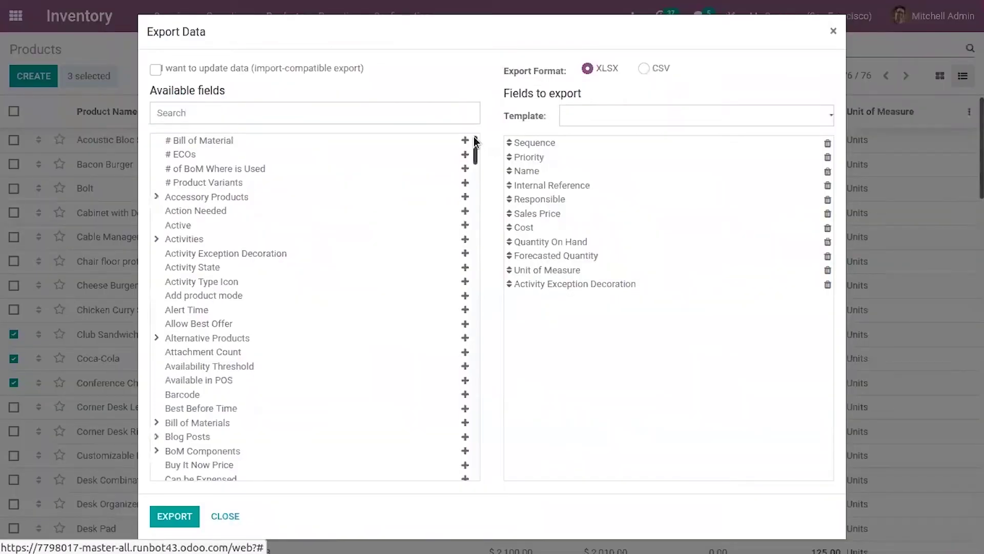
left_click_drag(473, 137, 379, 228)
left_click(465, 219)
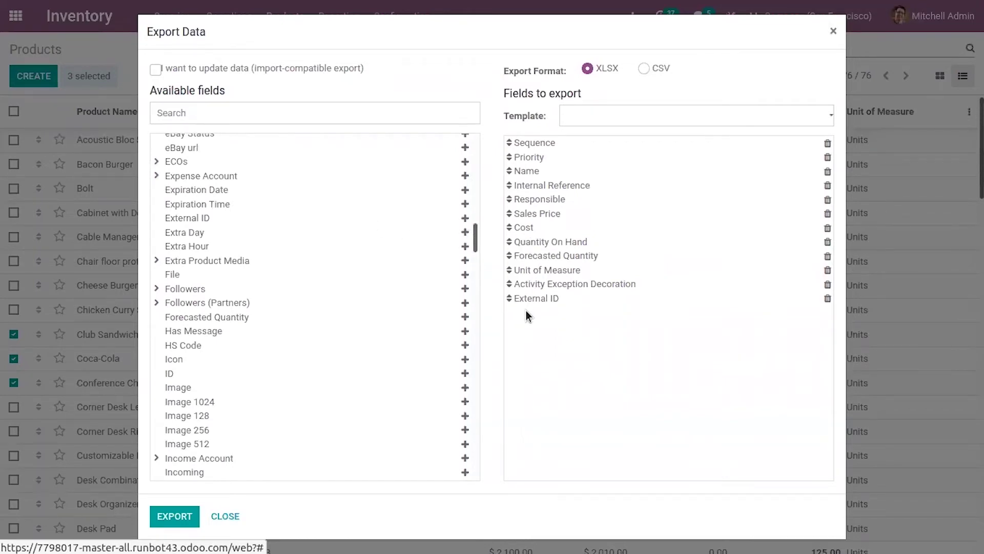
left_click(176, 515)
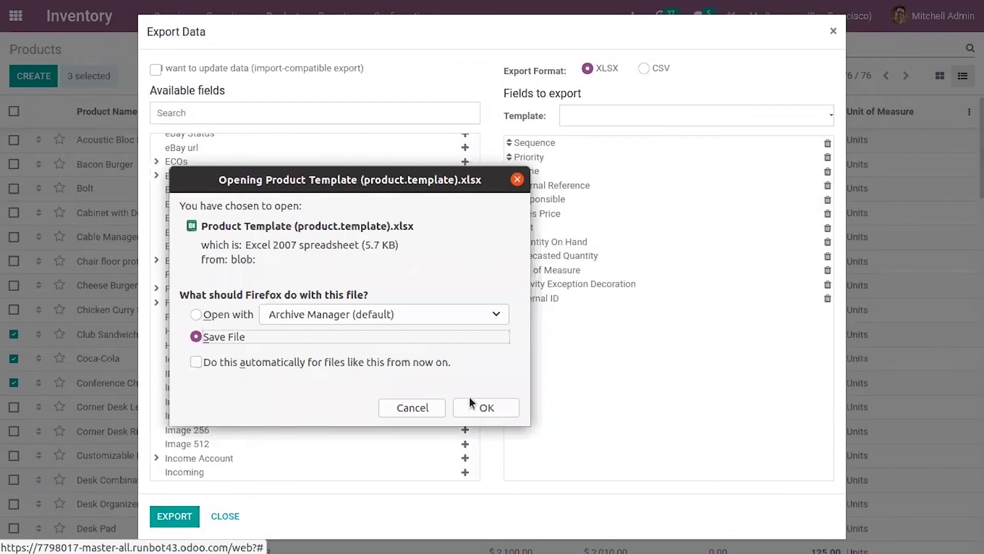
left_click(487, 406)
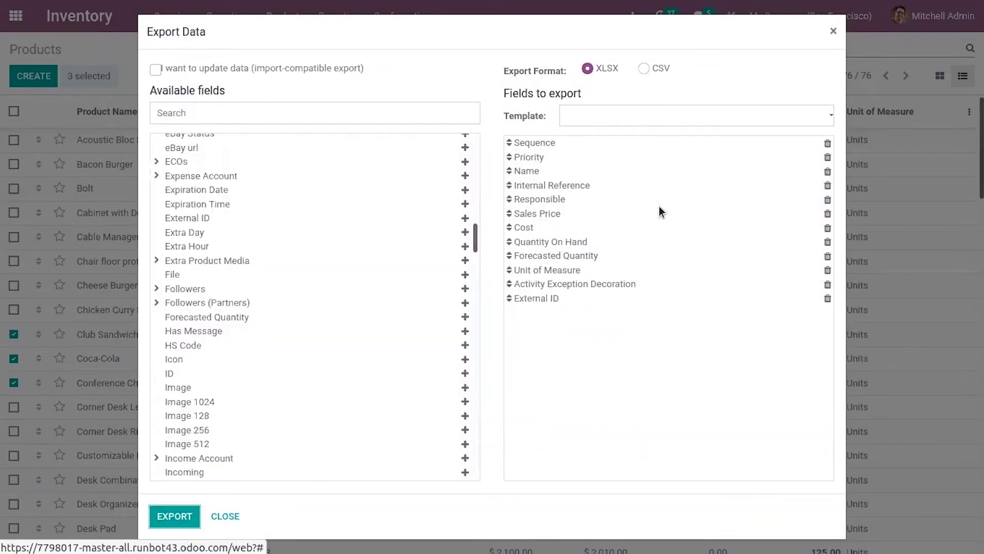
left_click(835, 32)
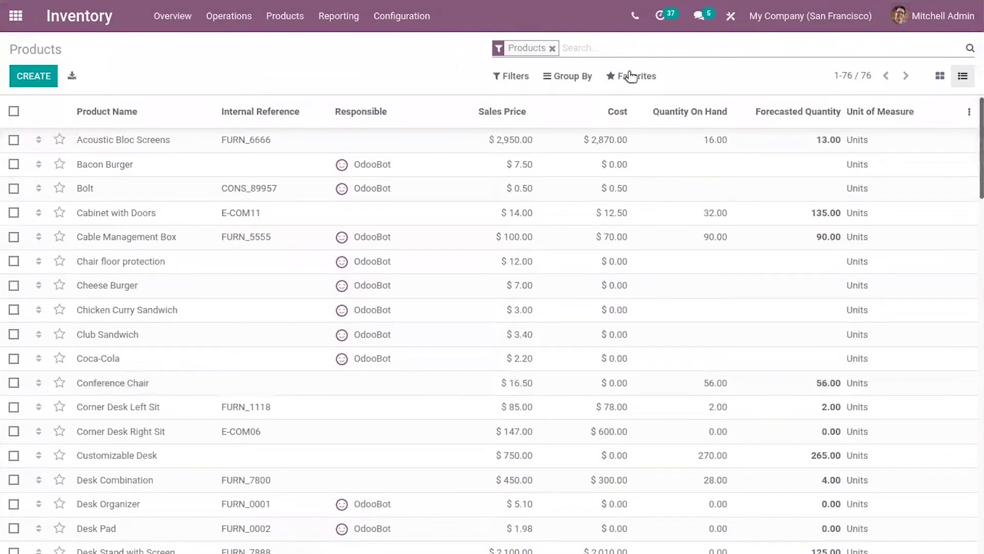
Choose Import records from the Products Favorites menu and start picking a file
left_click(644, 76)
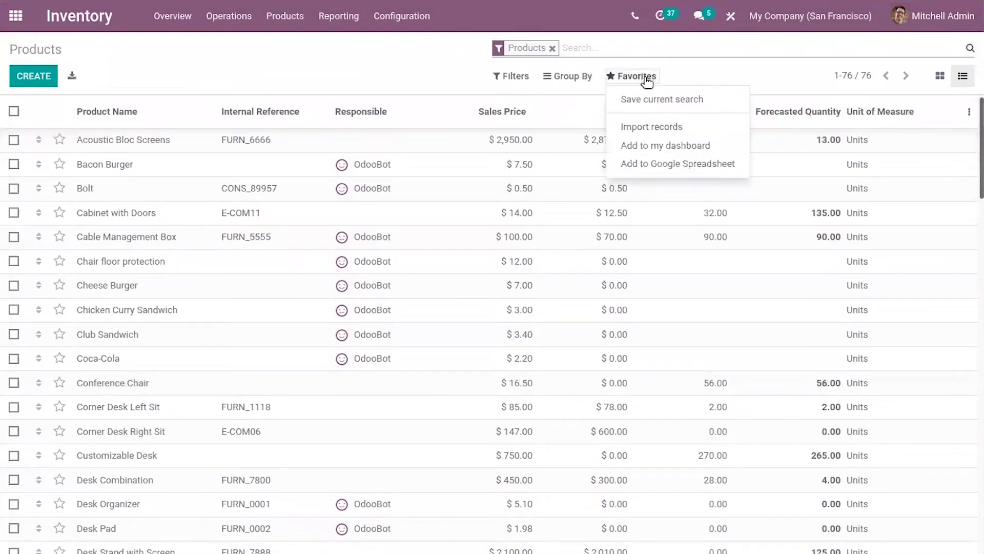
left_click(669, 129)
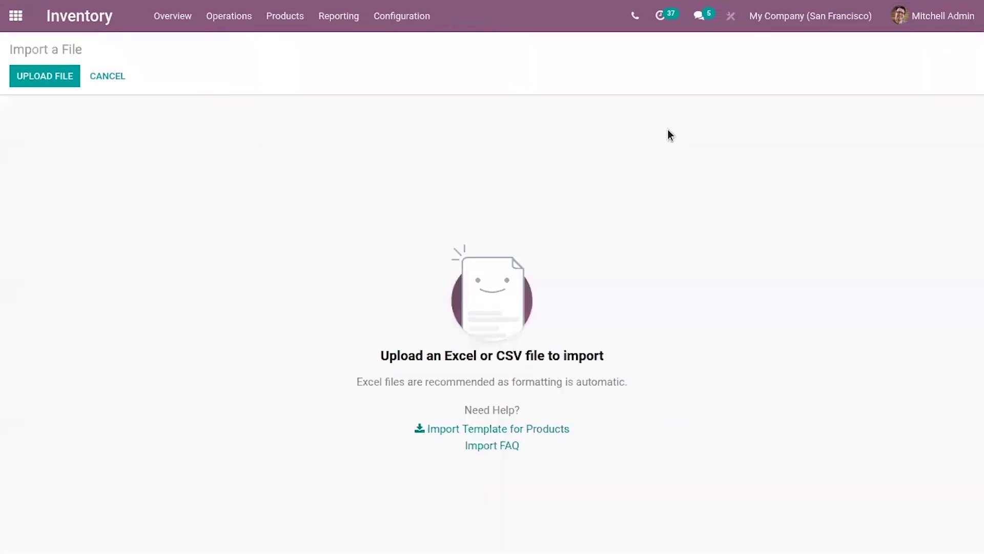
left_click(56, 85)
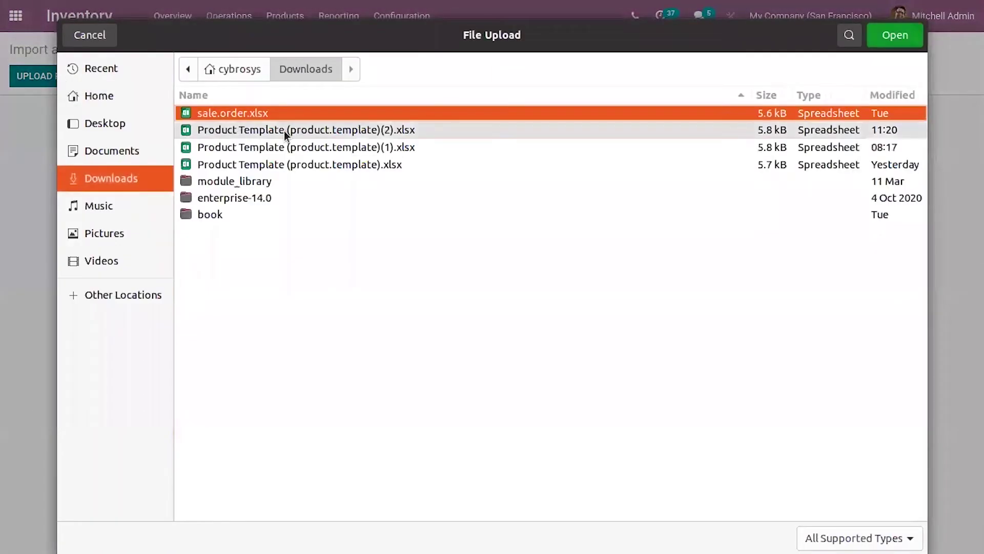
Upload Product Template (product.template)(2).xlsx from Downloads into the product import
left_click(219, 131)
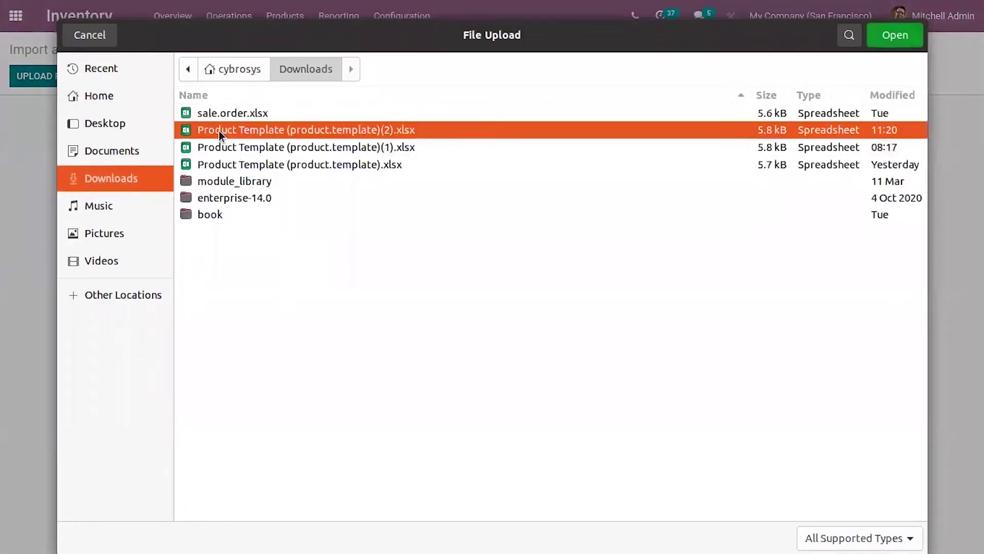
left_click(897, 36)
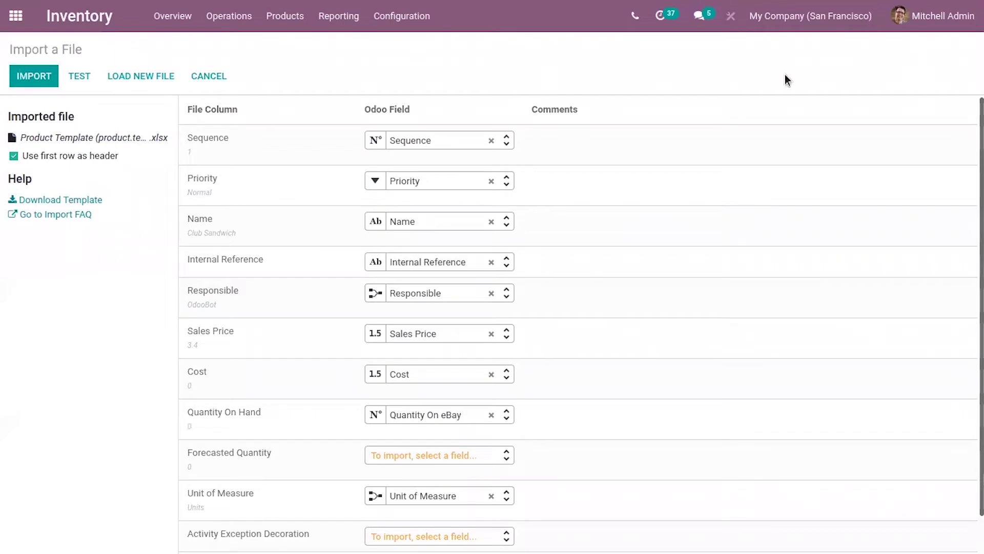
scroll(579, 318, "down", 1)
scroll(579, 318, "up", 1)
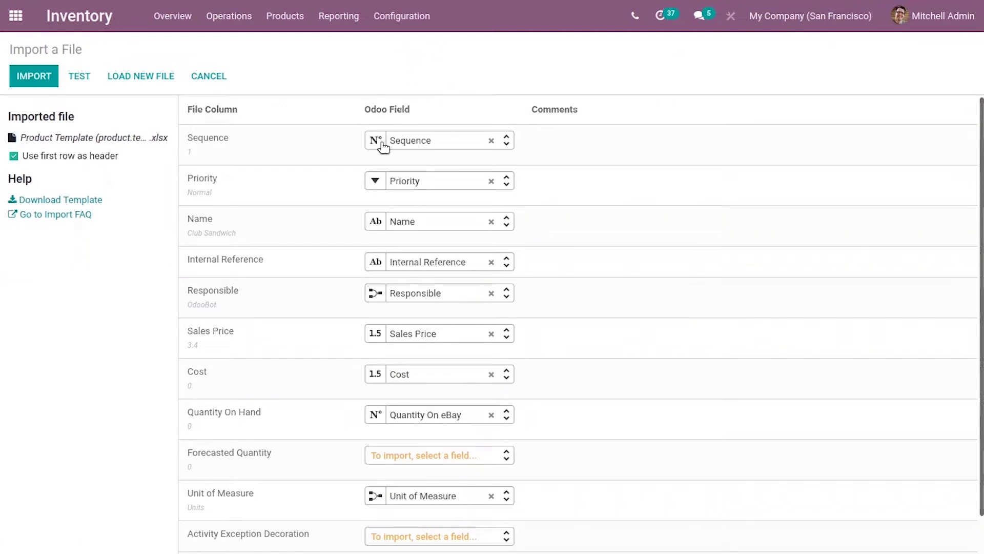
Inspect field options for Priority and Forecasted Quantity, keeping Priority mapped and Forecasted Quantity unmapped
left_click(505, 181)
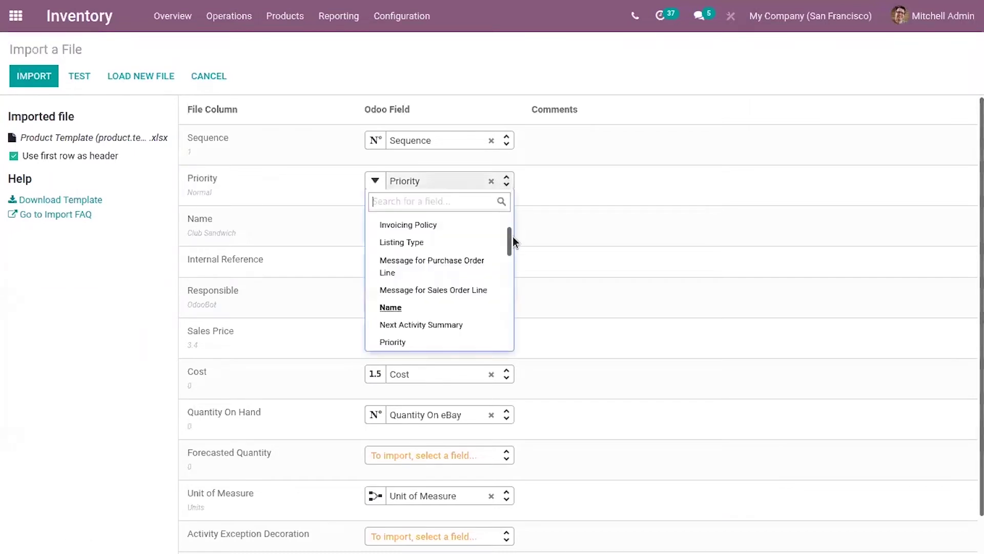
left_click_drag(510, 237, 511, 344)
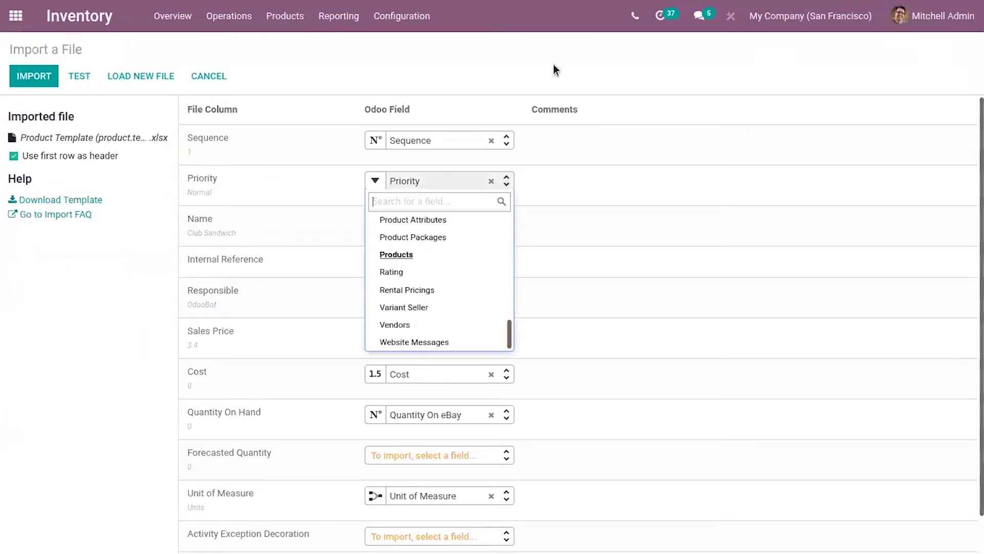
left_click(502, 82)
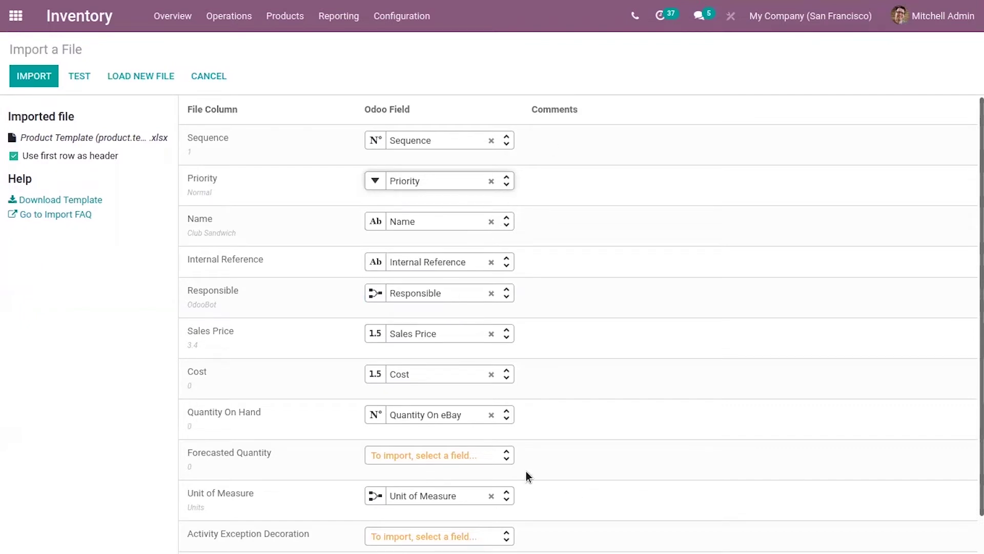
left_click(444, 451)
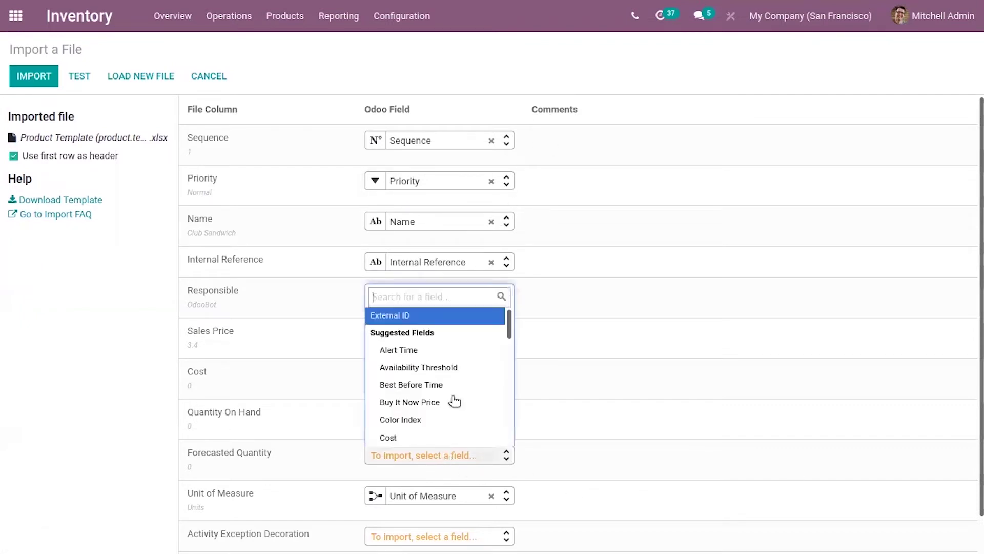
left_click(65, 257)
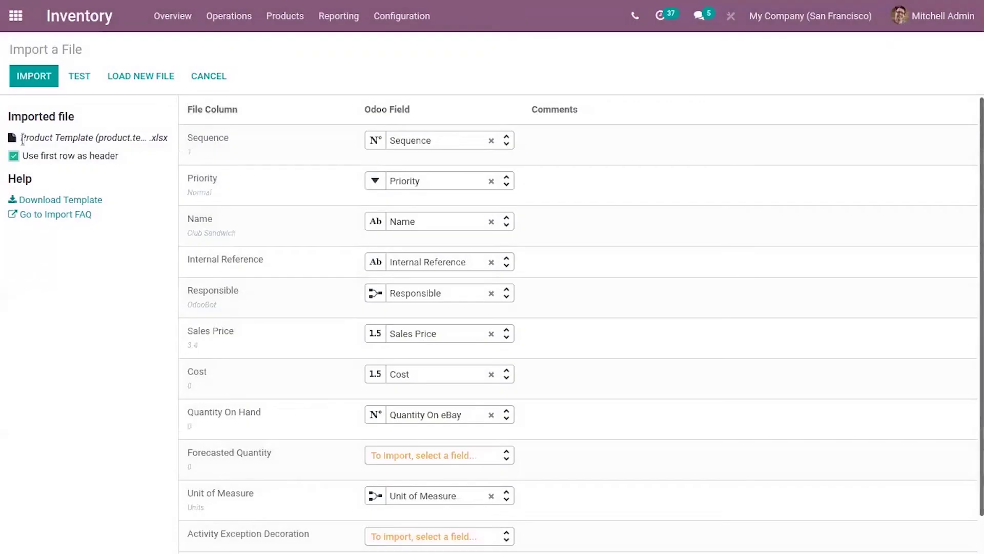
Test the import and keep Prevent import for unmatched Responsible values
left_click(80, 76)
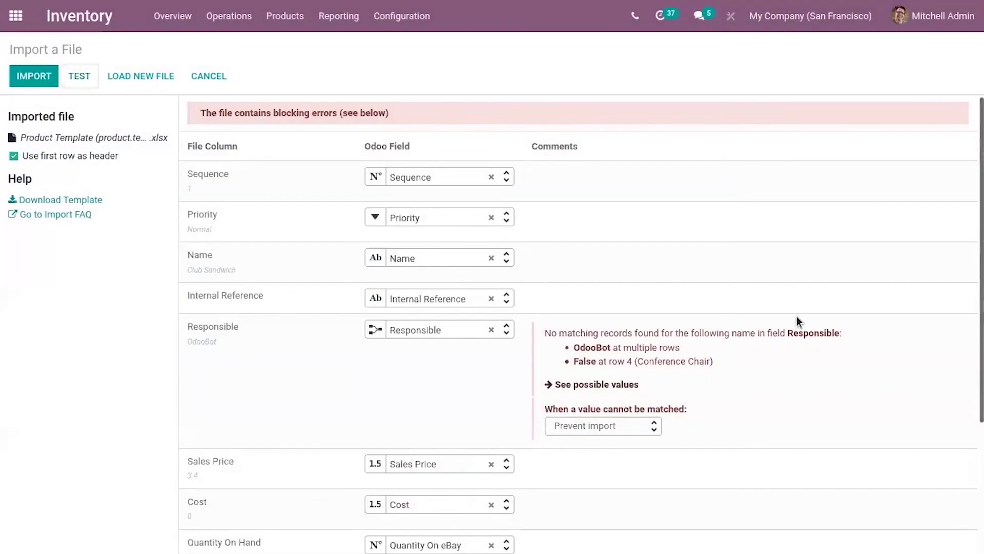
scroll(605, 257, "down", 3)
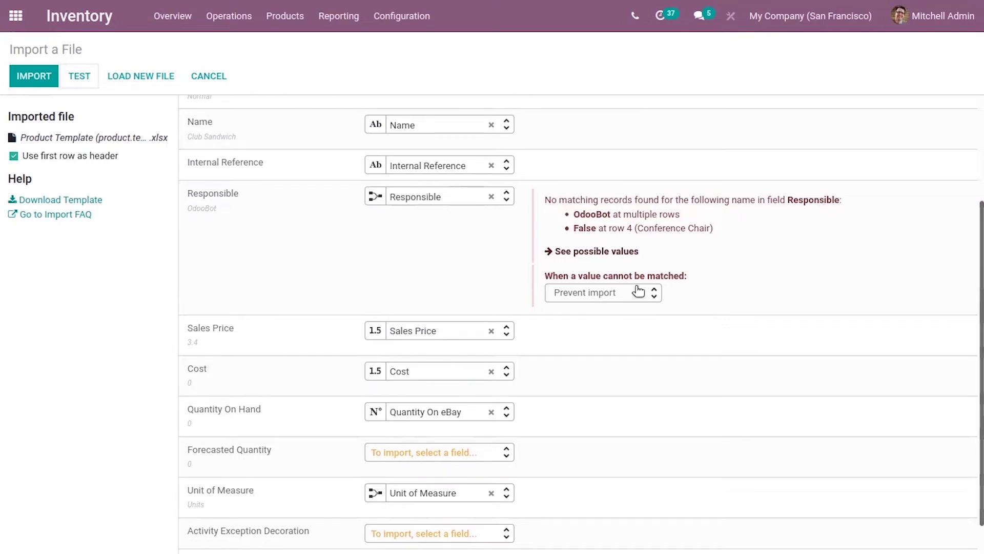
left_click(602, 291)
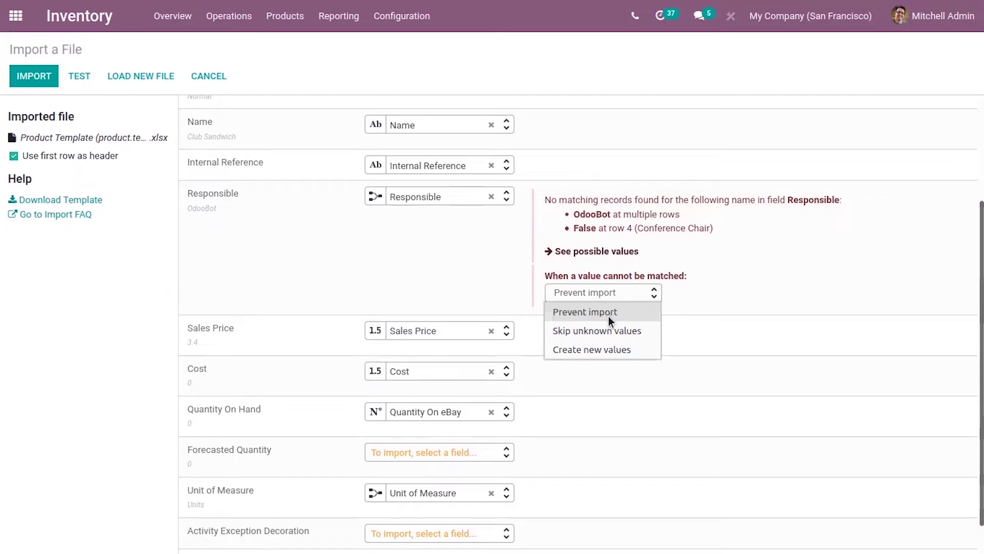
left_click(730, 310)
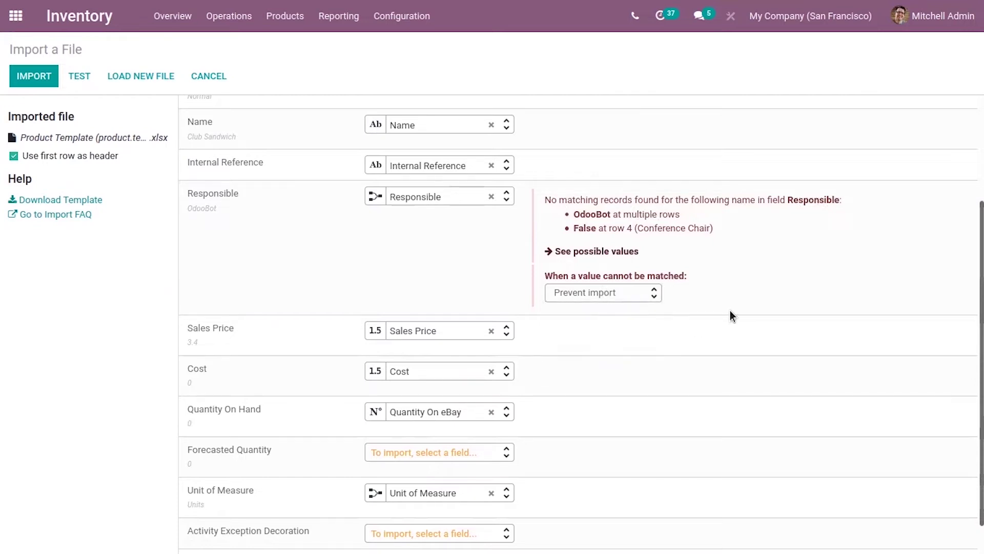
Review the possible users for the Responsible column, then open the Inventory Reporting menu
left_click(561, 252)
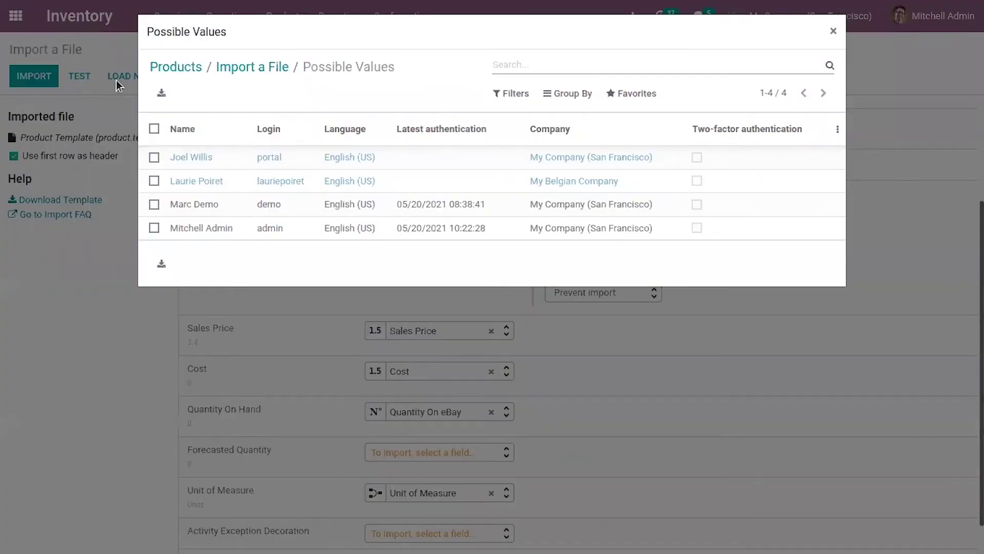
left_click(833, 29)
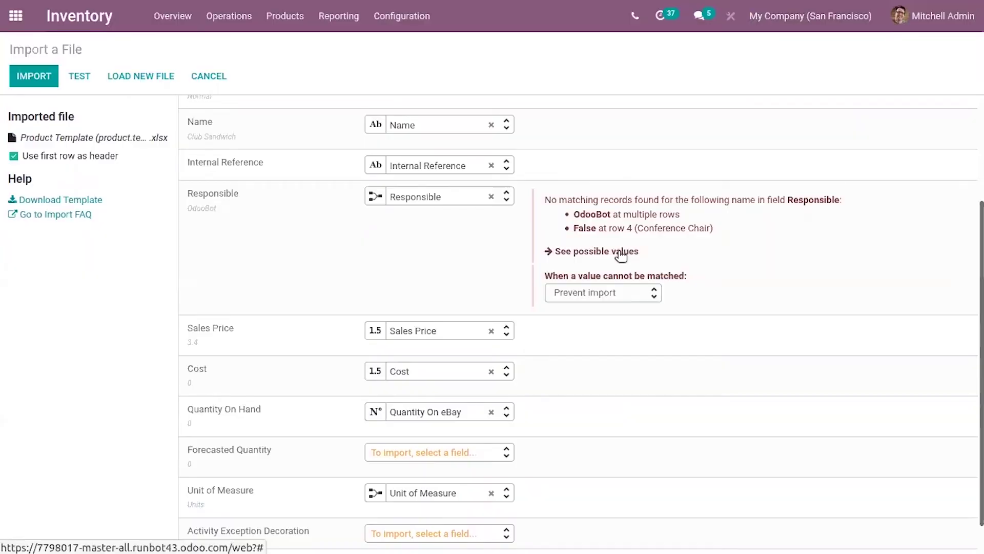
left_click(622, 252)
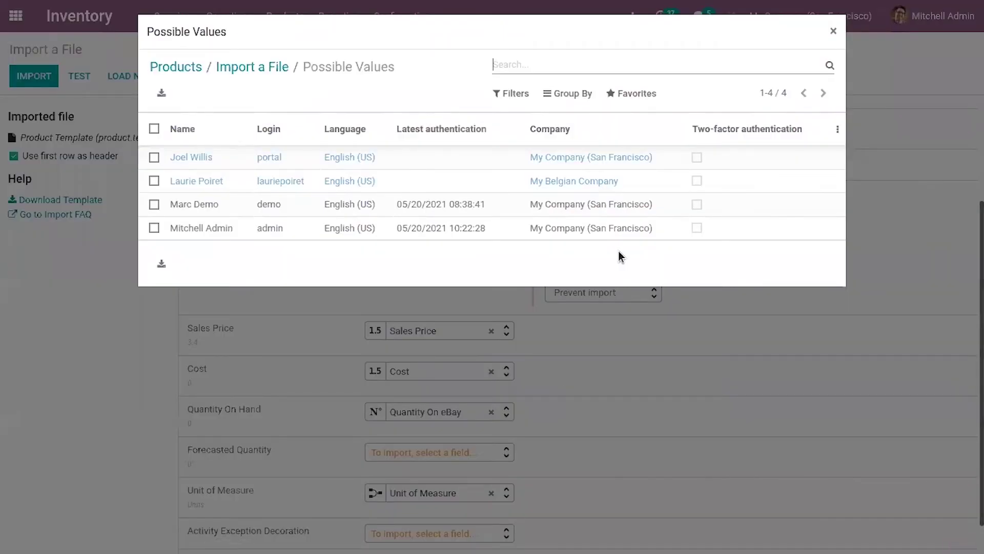
left_click(833, 32)
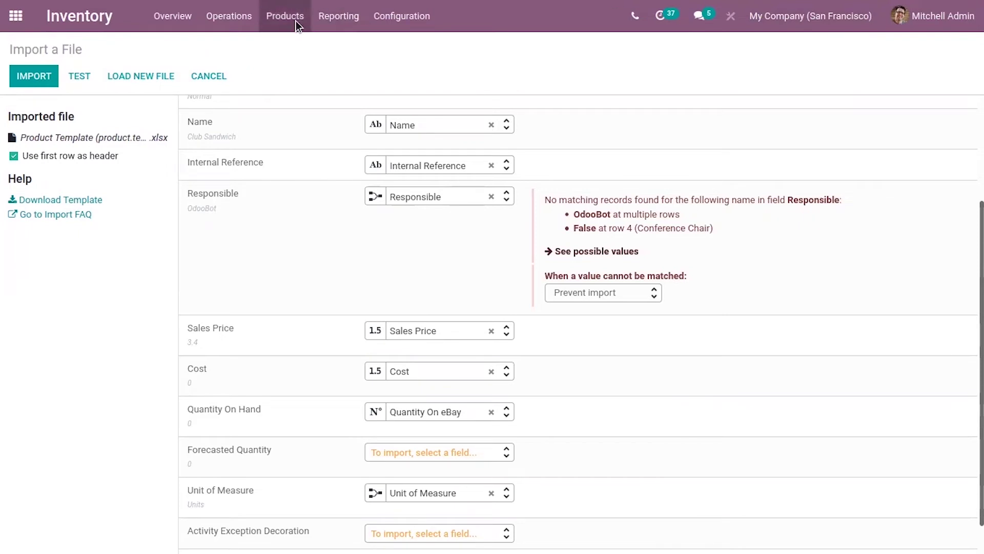
left_click(342, 23)
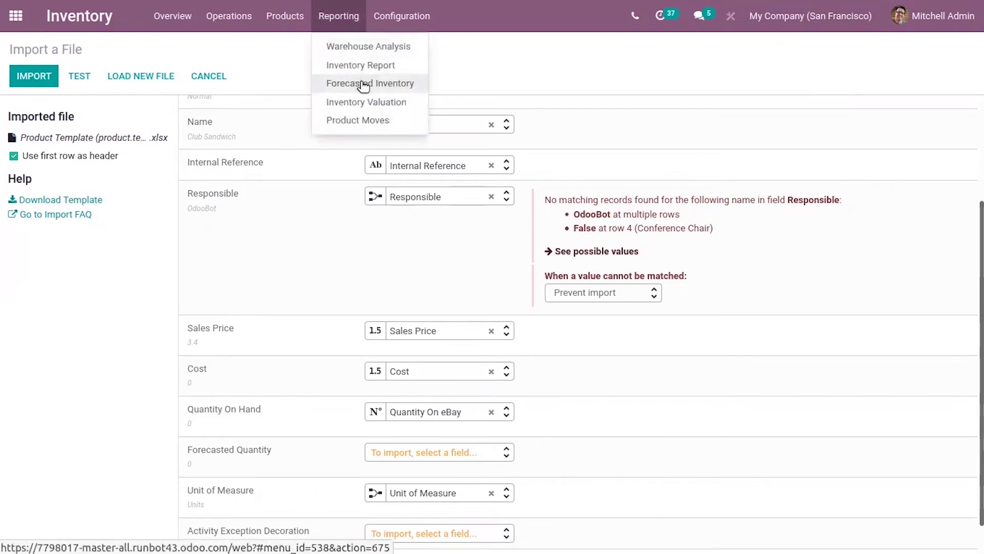
Show the Inventory Report as a pivot table and insert it into a new spreadsheet
left_click(356, 65)
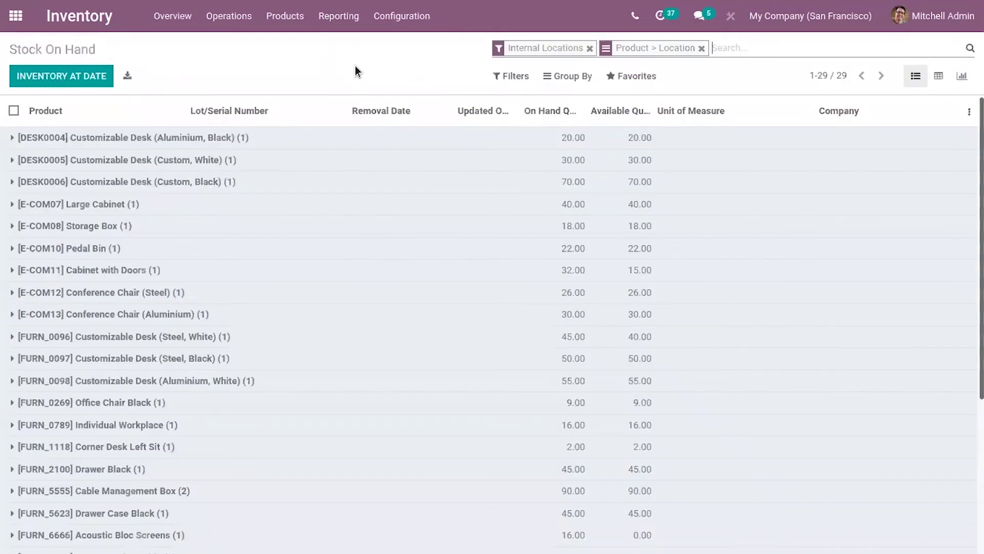
left_click(939, 81)
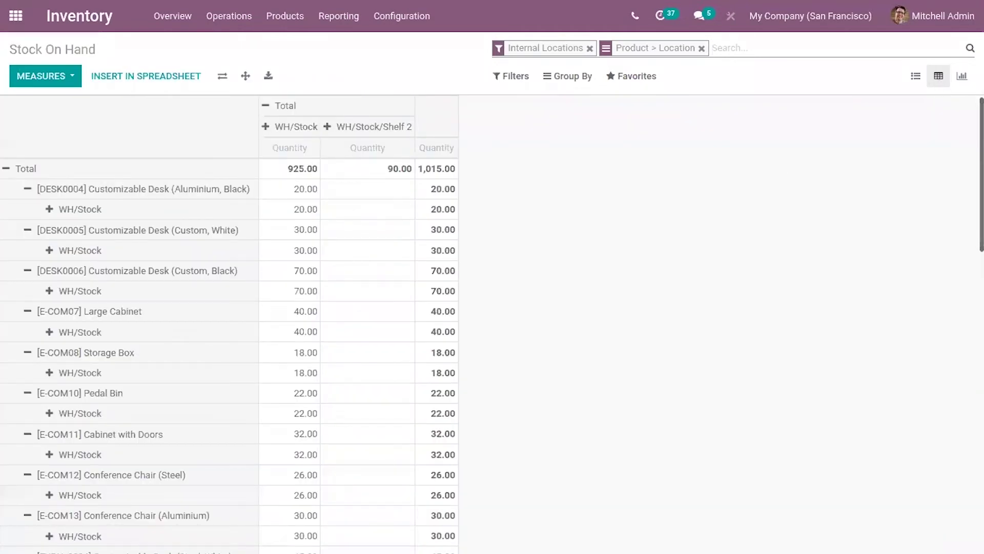
scroll(964, 130, "down", 1)
scroll(963, 131, "up", 1)
left_click(147, 75)
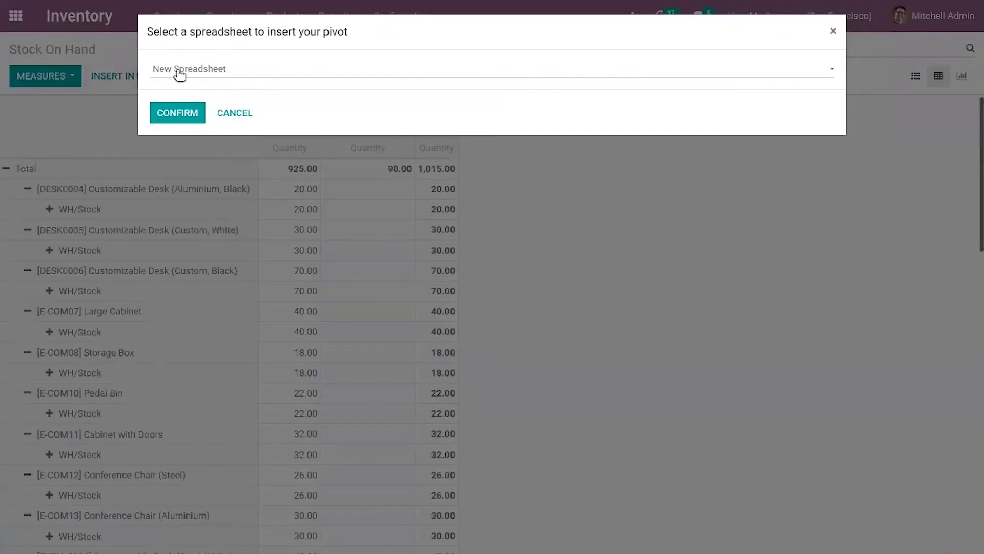
left_click(182, 111)
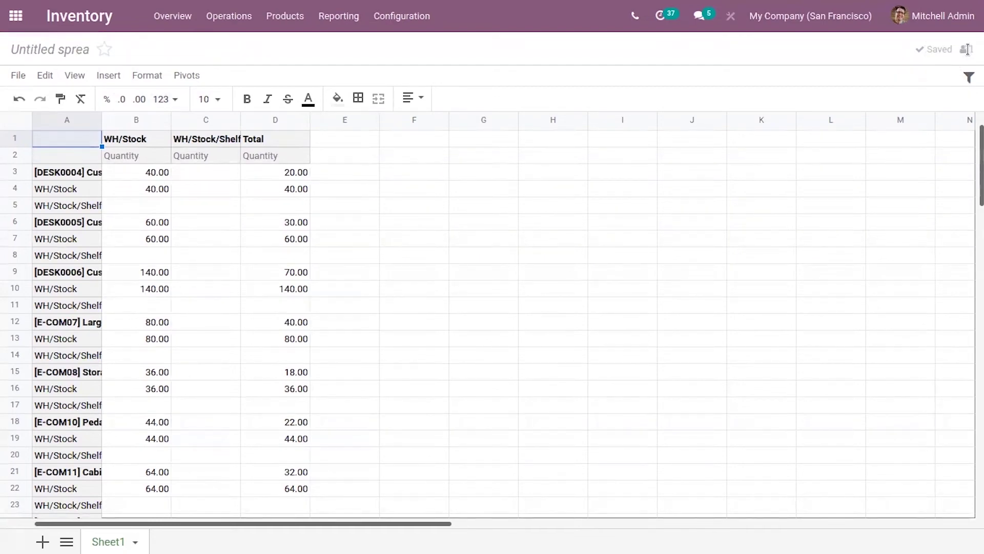
Select two empty cells in the new spreadsheet, then open Reporting > Warehouse Analysis
left_click(403, 293)
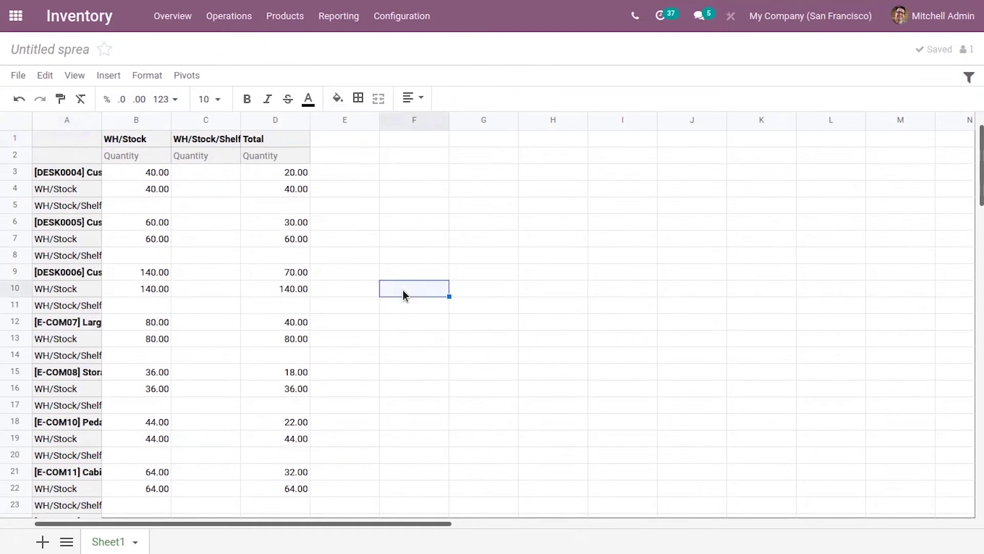
left_click(541, 259)
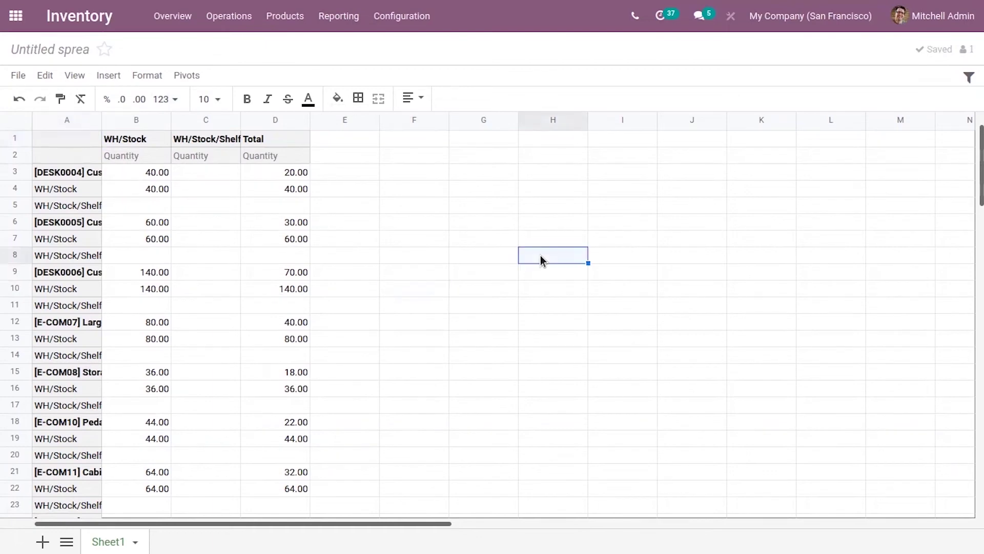
left_click(338, 16)
left_click(369, 55)
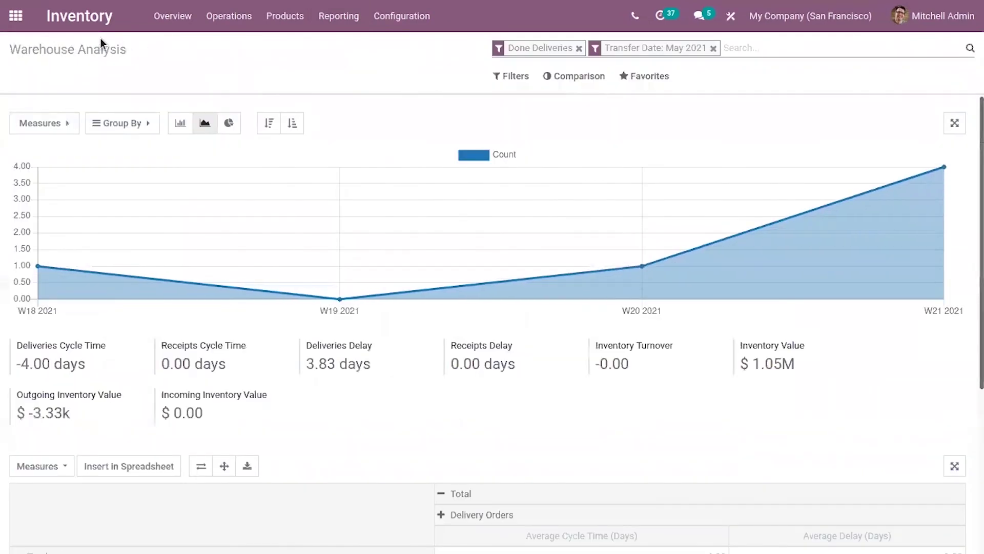
Open Sales by searching 'sa', then enter and leave Studio on Quotations without changes
left_click(15, 16)
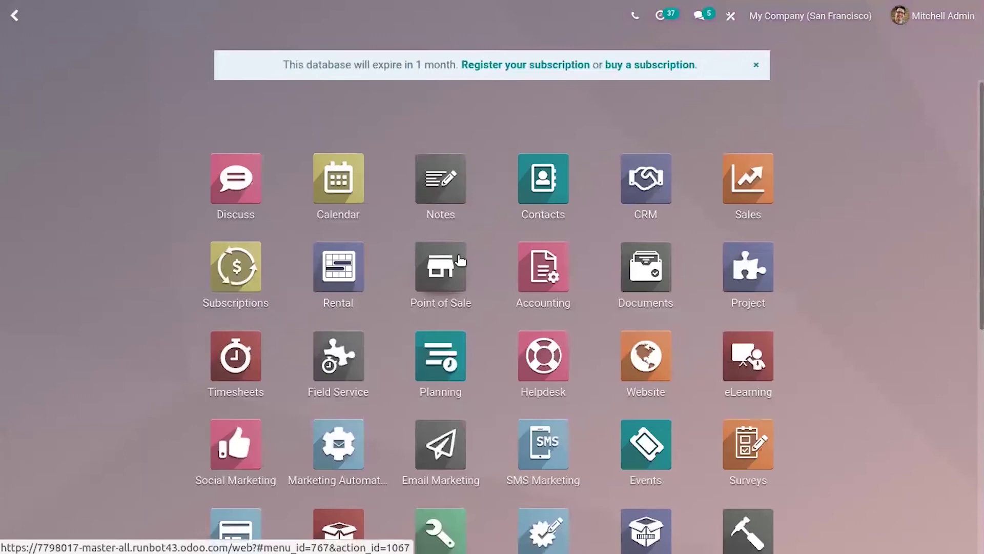
type("sa")
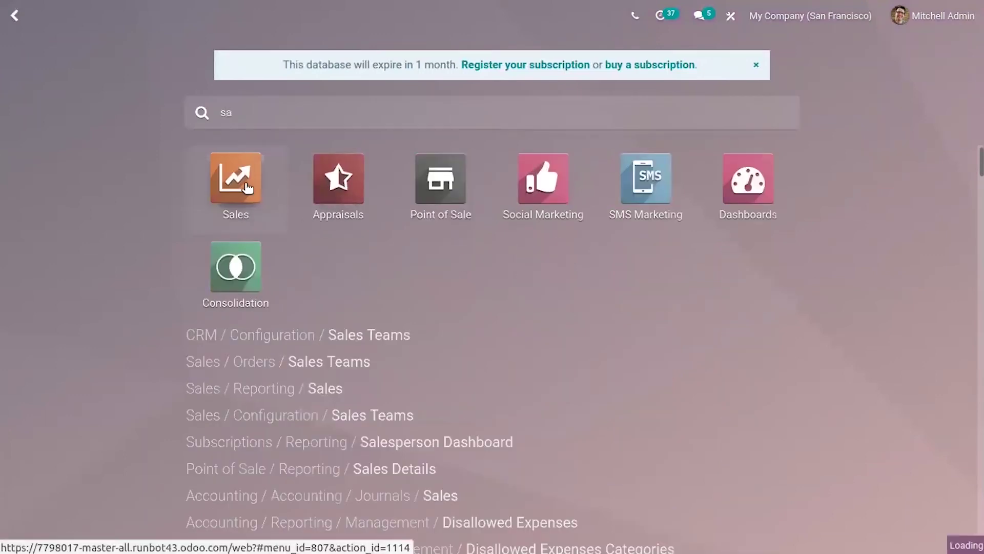
left_click(246, 187)
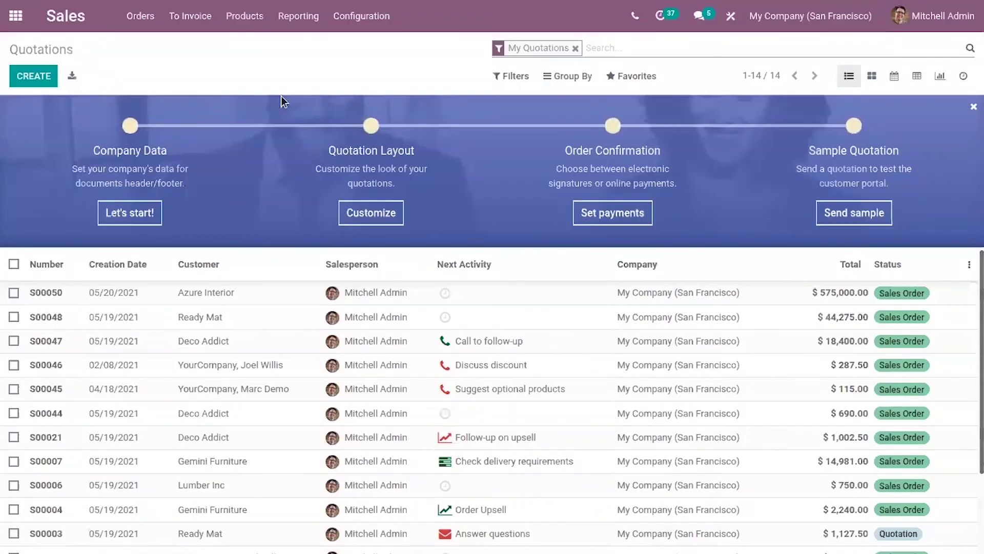
left_click(300, 16)
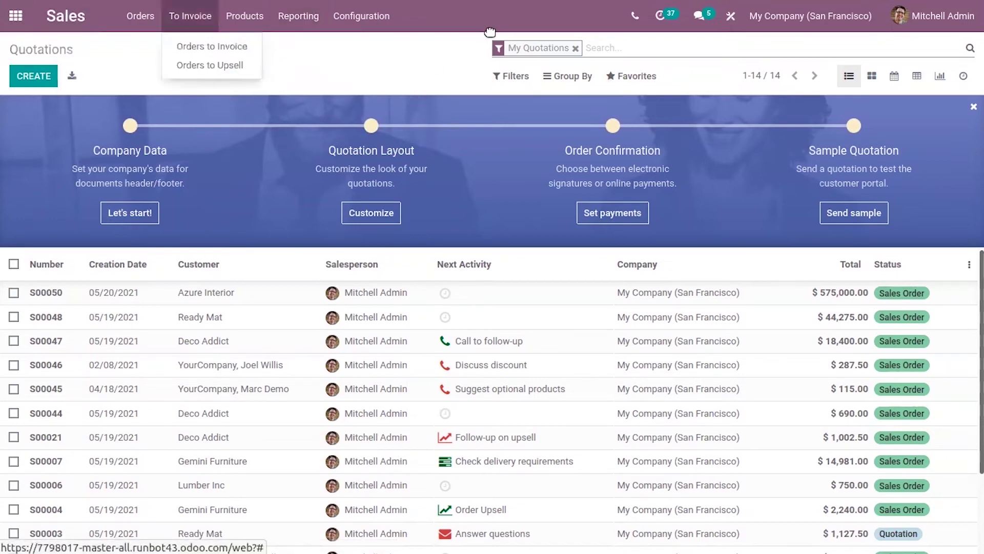
left_click(734, 17)
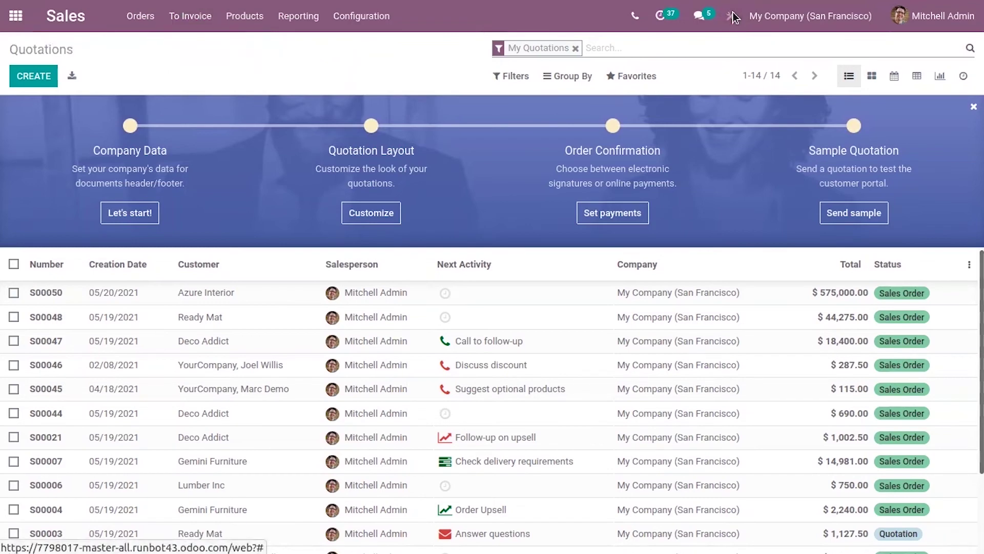
left_click(731, 20)
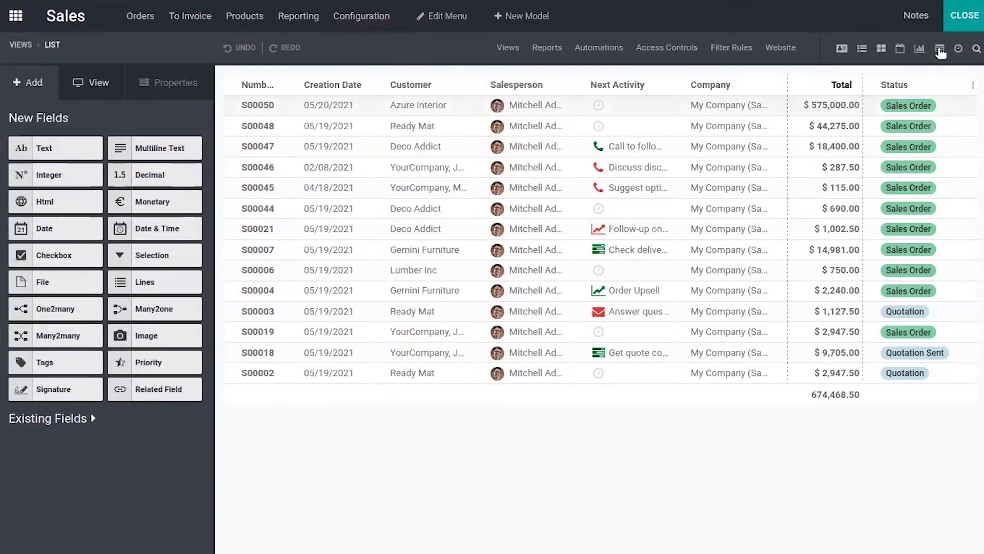
left_click(952, 27)
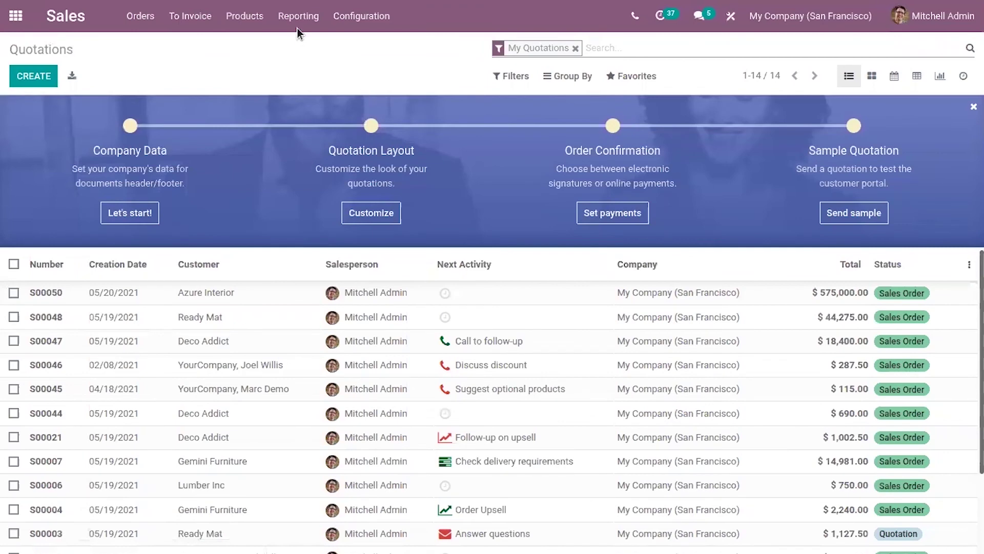
Open the Sales Analysis report from Sales reporting and start editing it in Studio
left_click(298, 16)
left_click(322, 68)
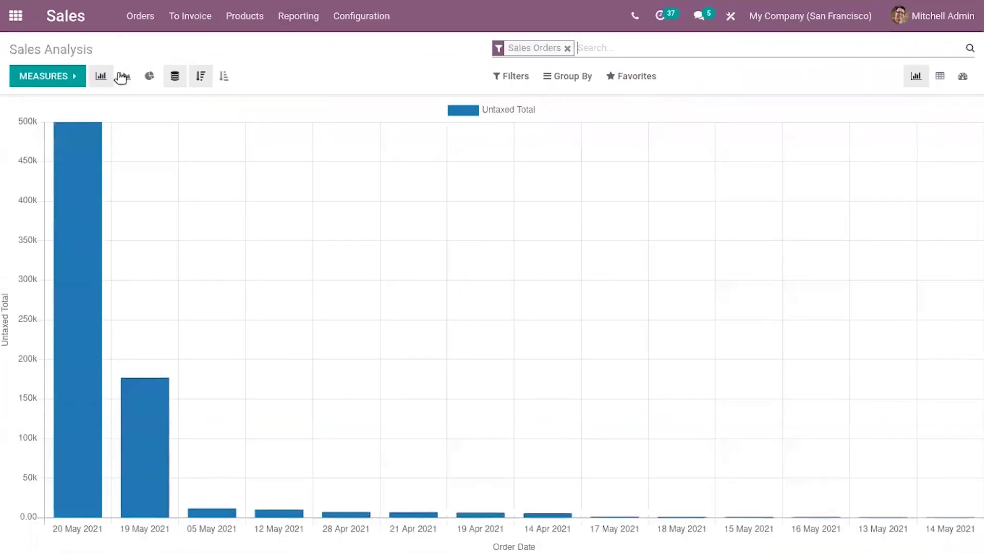
left_click(734, 18)
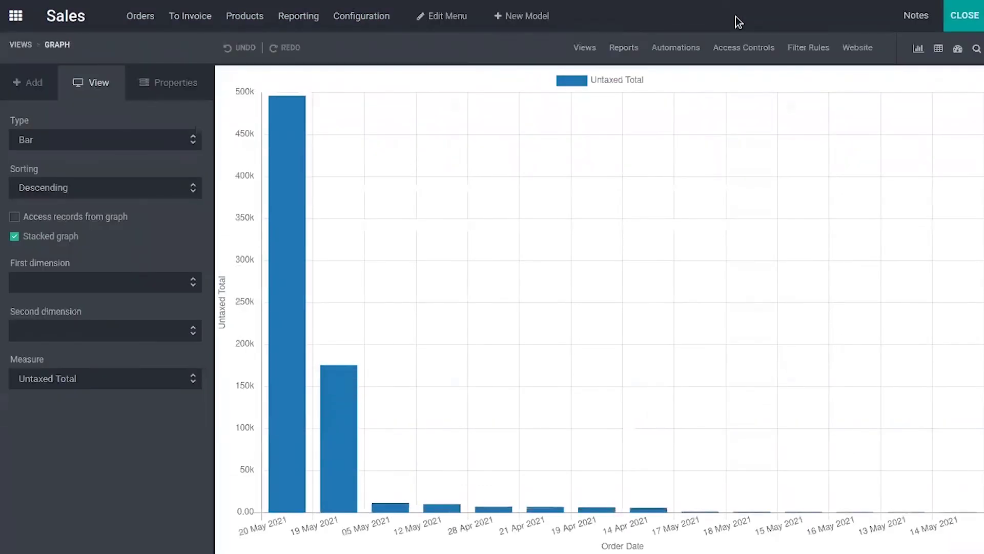
Keep the bar chart, sort it Ascending, and enable Access records from graph
left_click(64, 139)
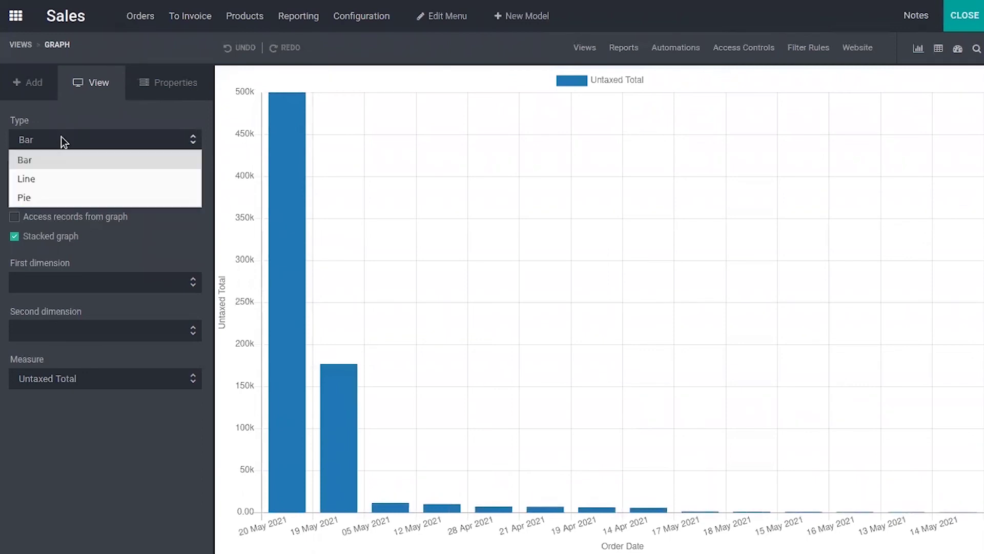
left_click(57, 159)
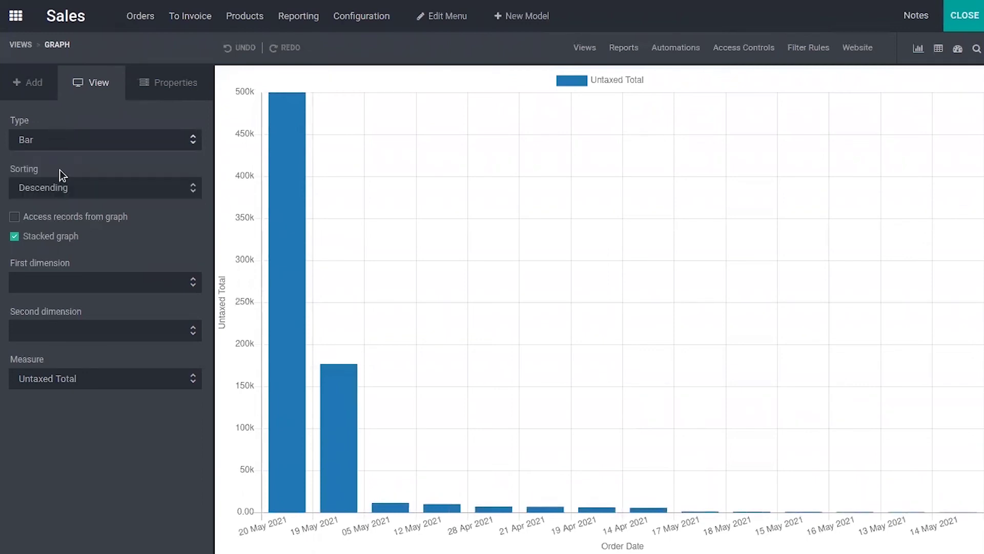
left_click(66, 189)
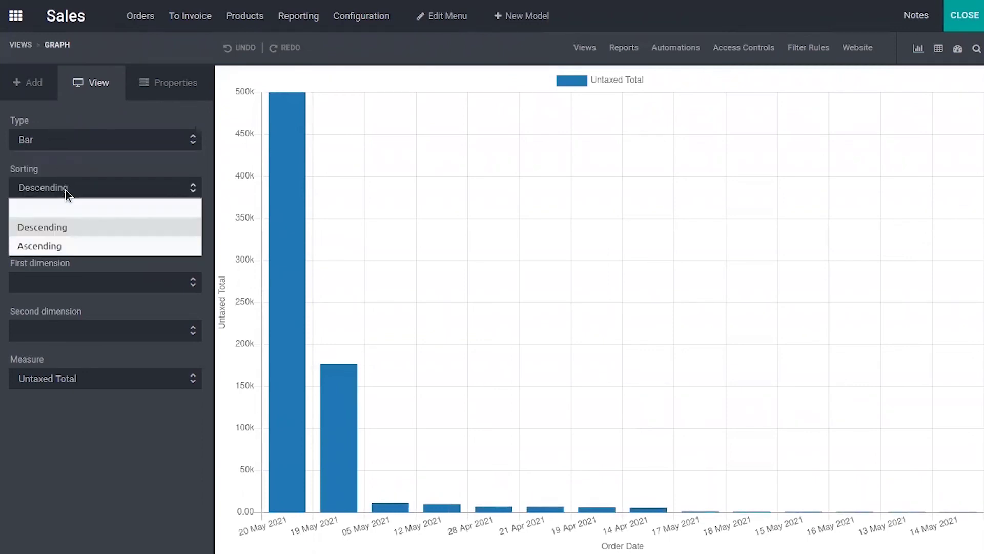
left_click(75, 245)
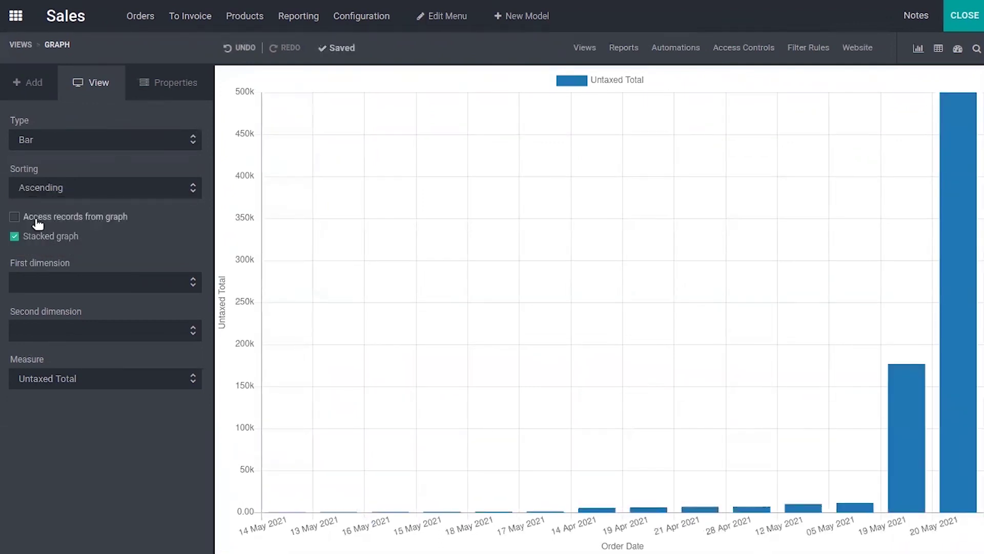
left_click(78, 285)
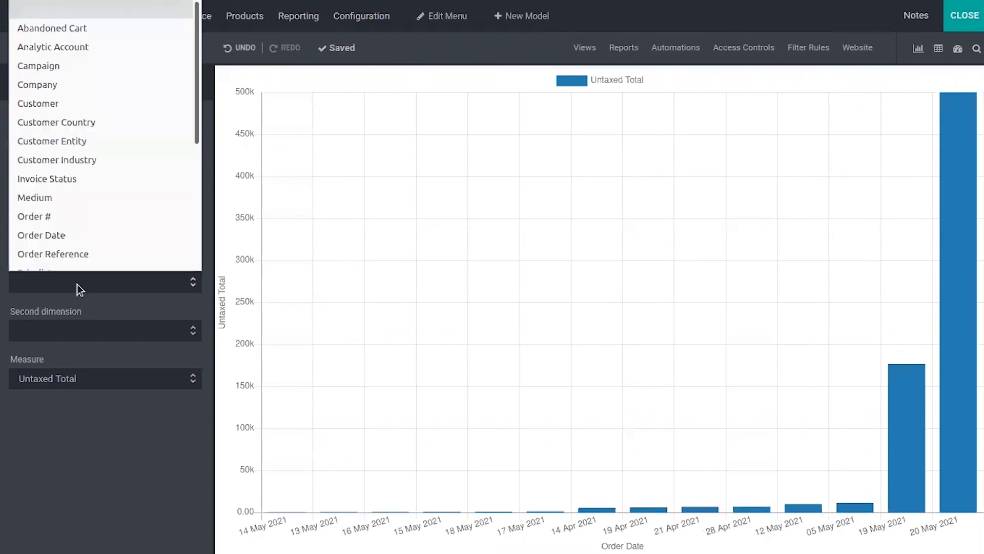
left_click(78, 285)
left_click(69, 216)
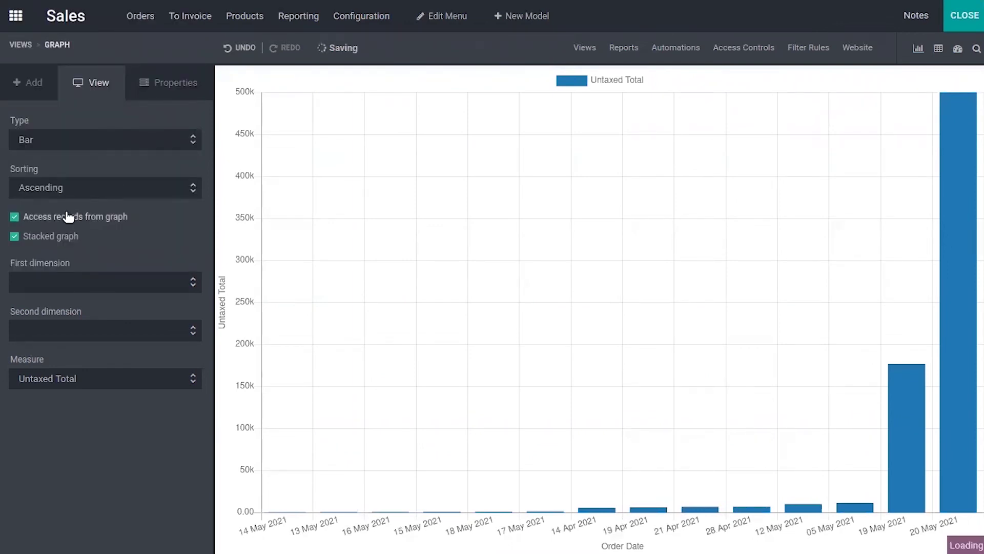